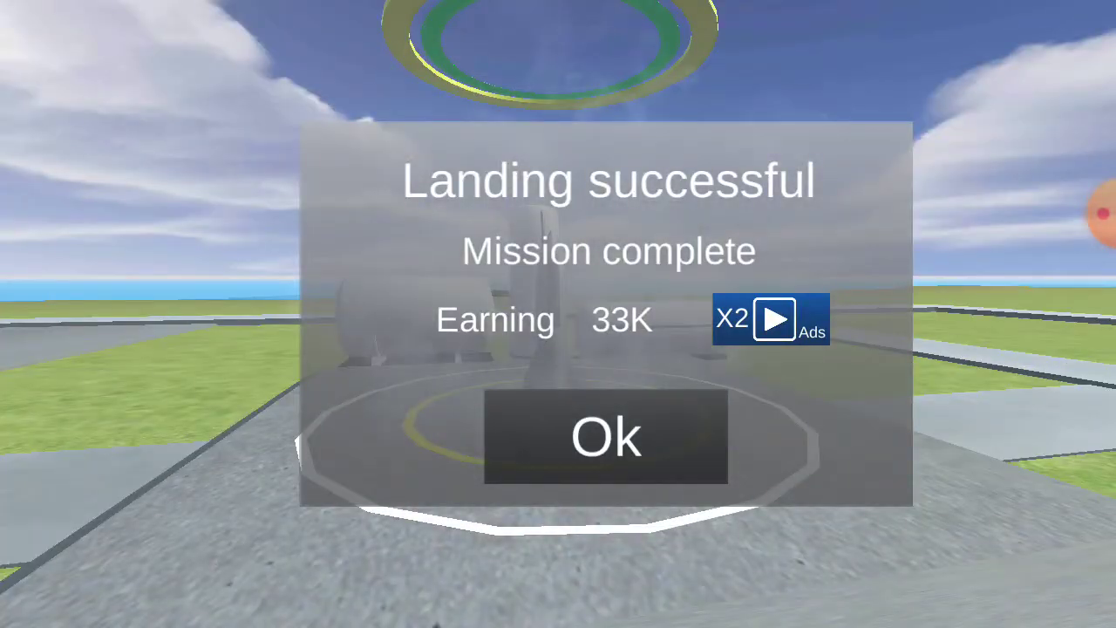
Step: Dismiss the 33K successful-landing result and return to base with a 36K balance
click(606, 437)
Step: Upgrade a StarShip SN 0 part for 22K, then move the ship to the pad for fly-and-return
click(549, 366)
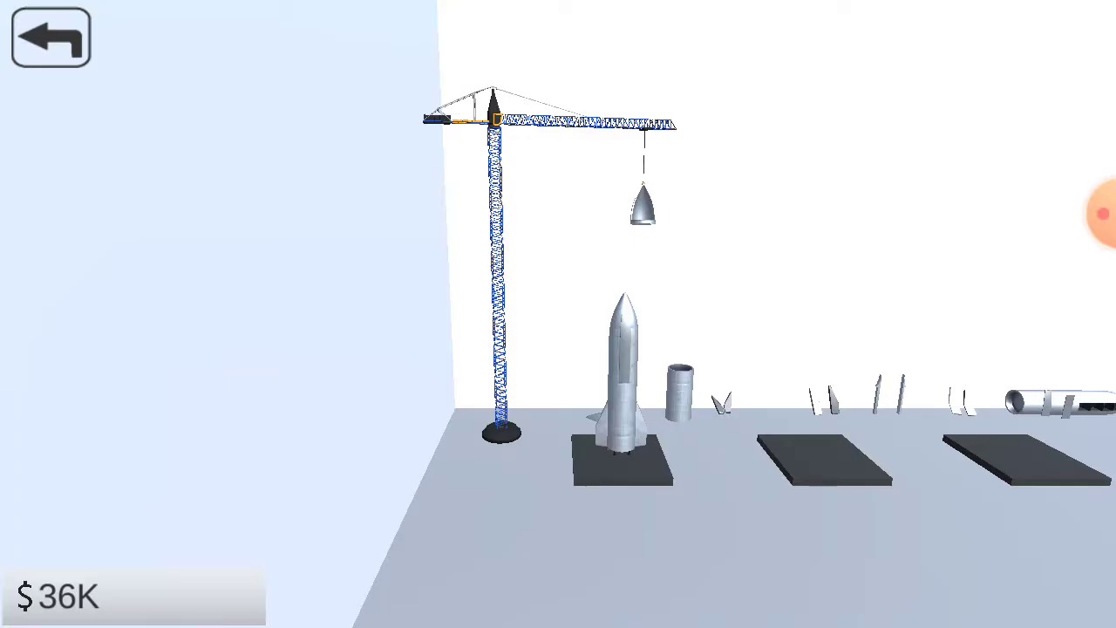
click(624, 375)
click(959, 290)
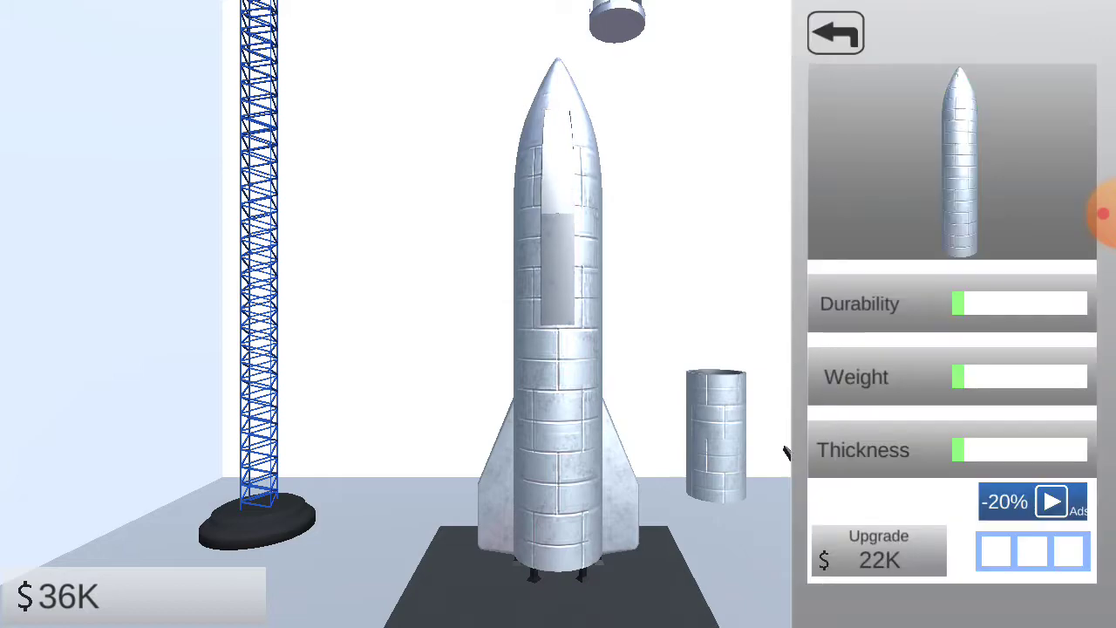
click(835, 33)
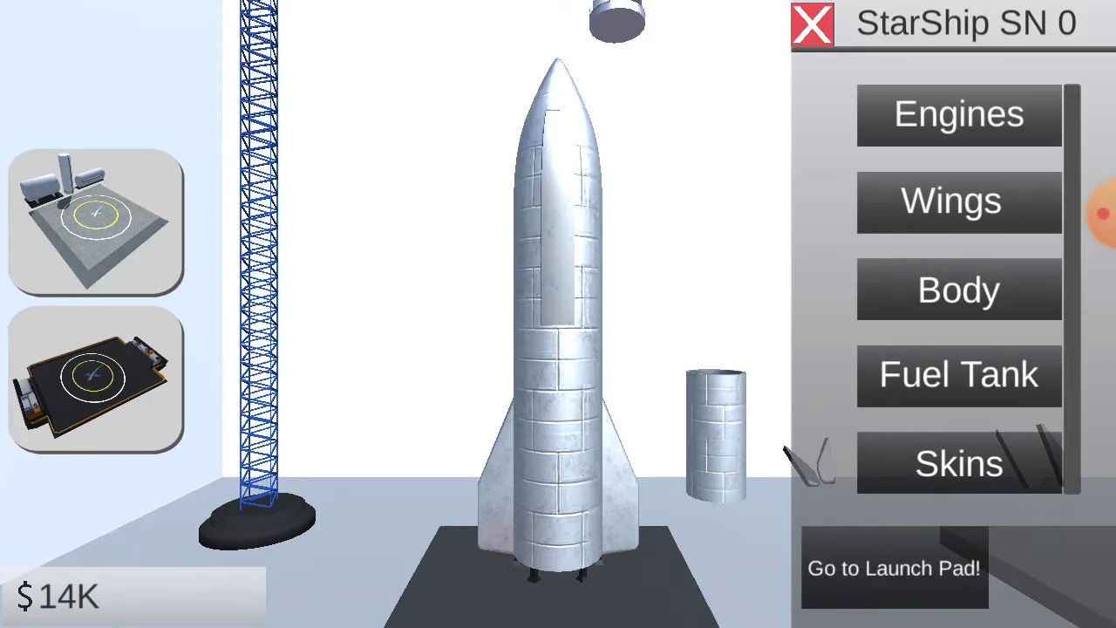
click(894, 567)
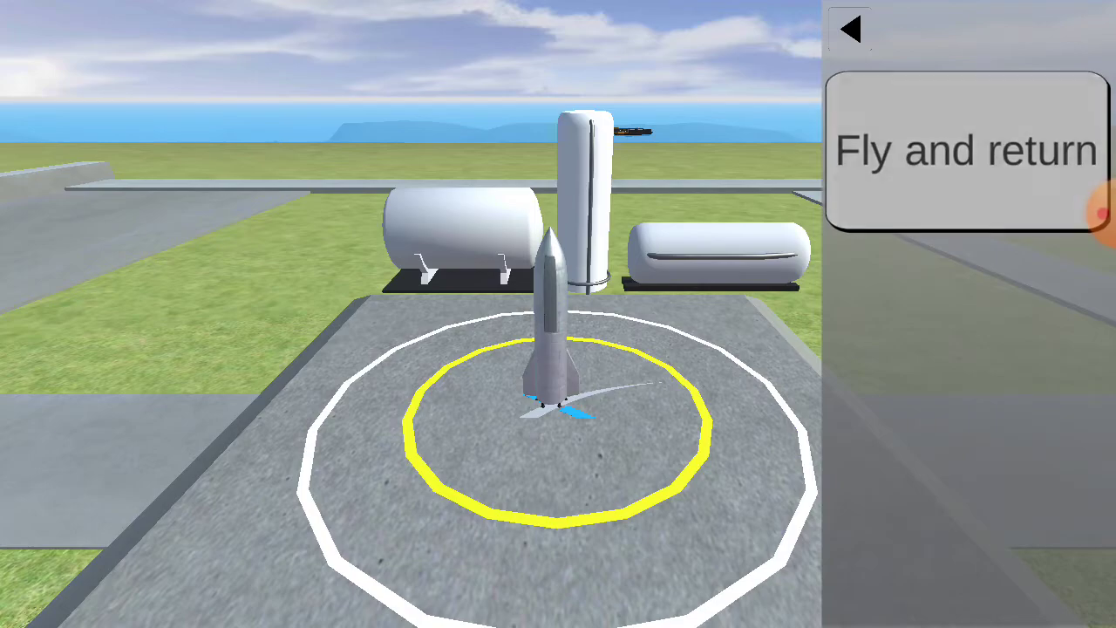
click(966, 153)
Step: Fly the starship up, land it back on the pad, and dismiss the landing result
click(661, 495)
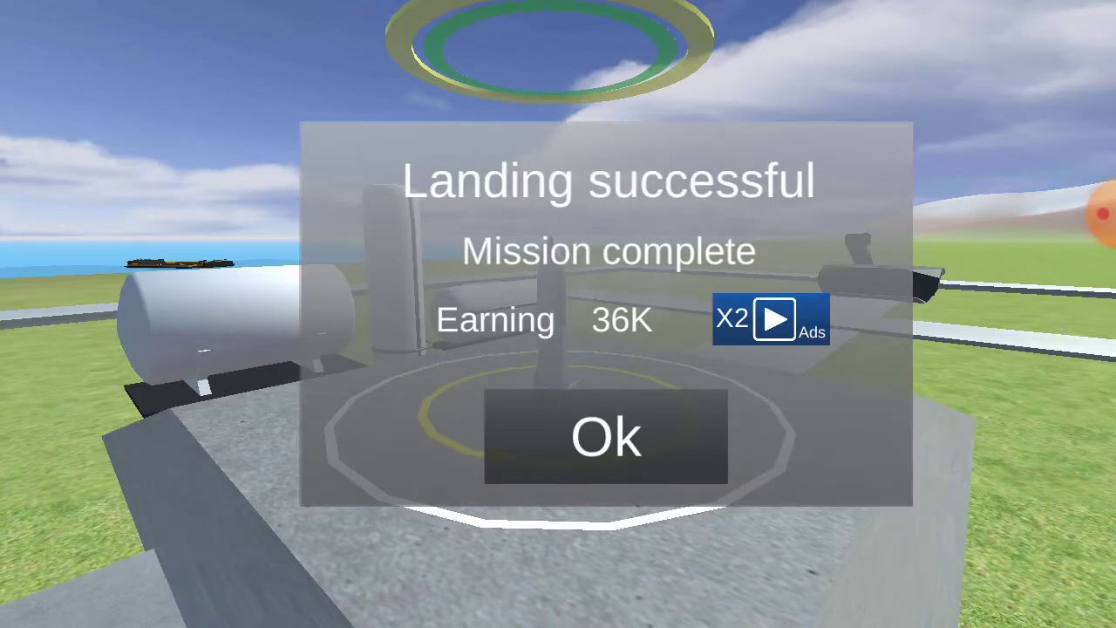
click(606, 436)
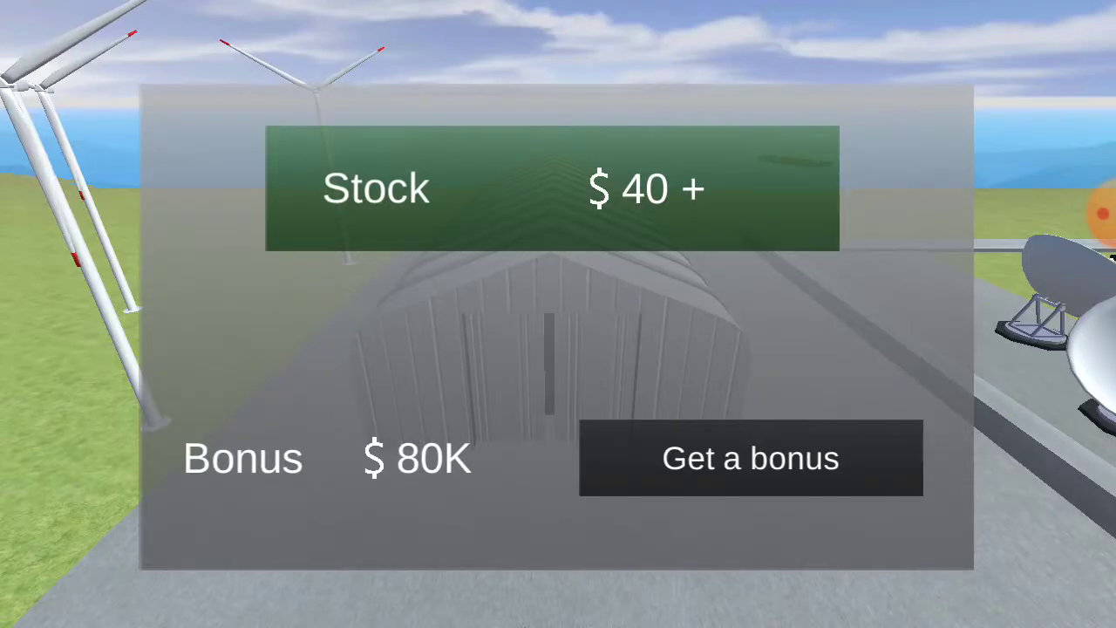
Step: Close the stock and bonus summary and buy StarShip SN 0's 32K body upgrade
click(750, 458)
click(546, 375)
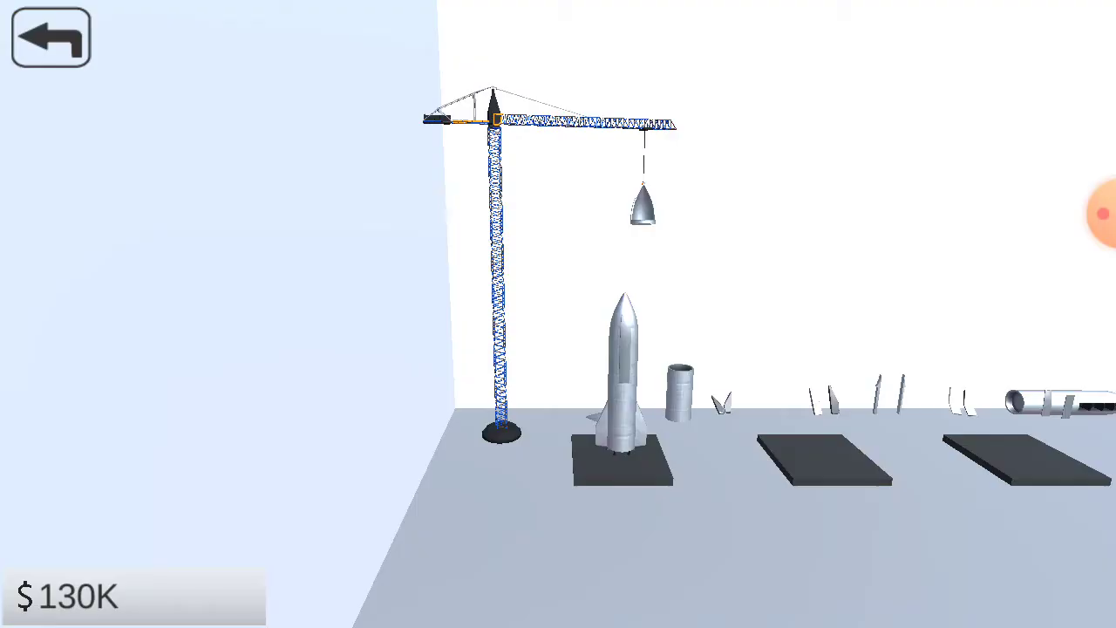
click(624, 375)
click(894, 568)
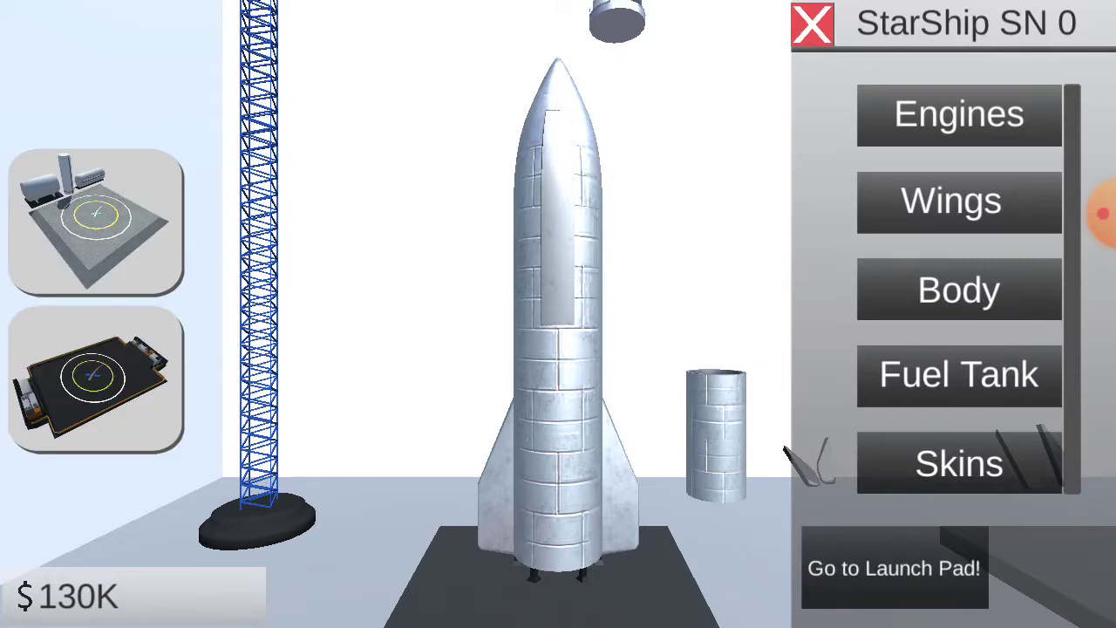
click(959, 290)
click(879, 551)
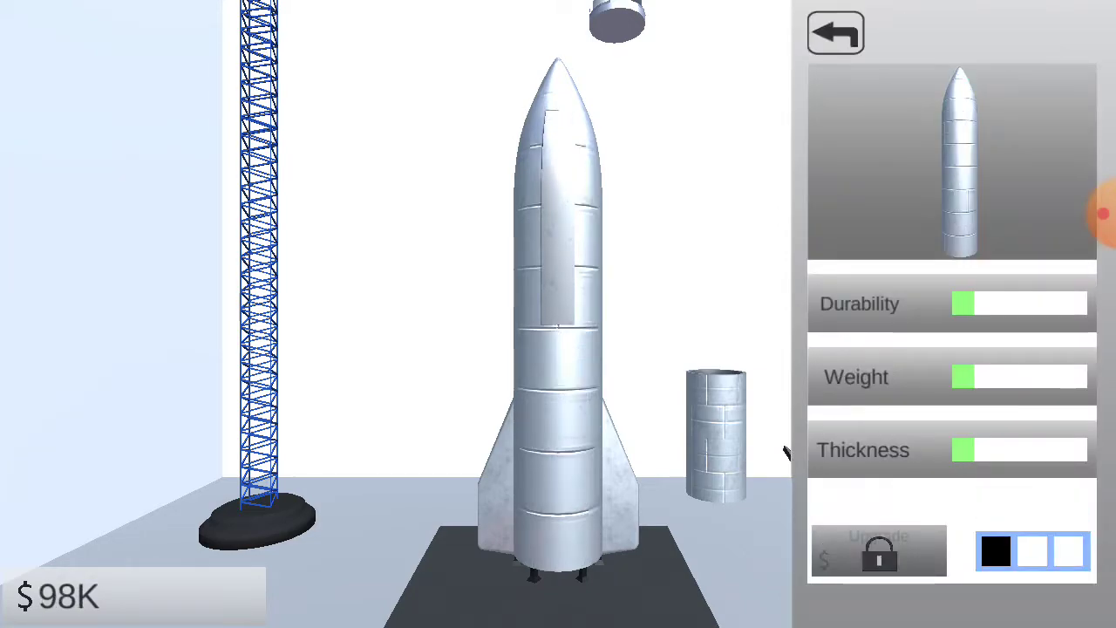
key(Escape)
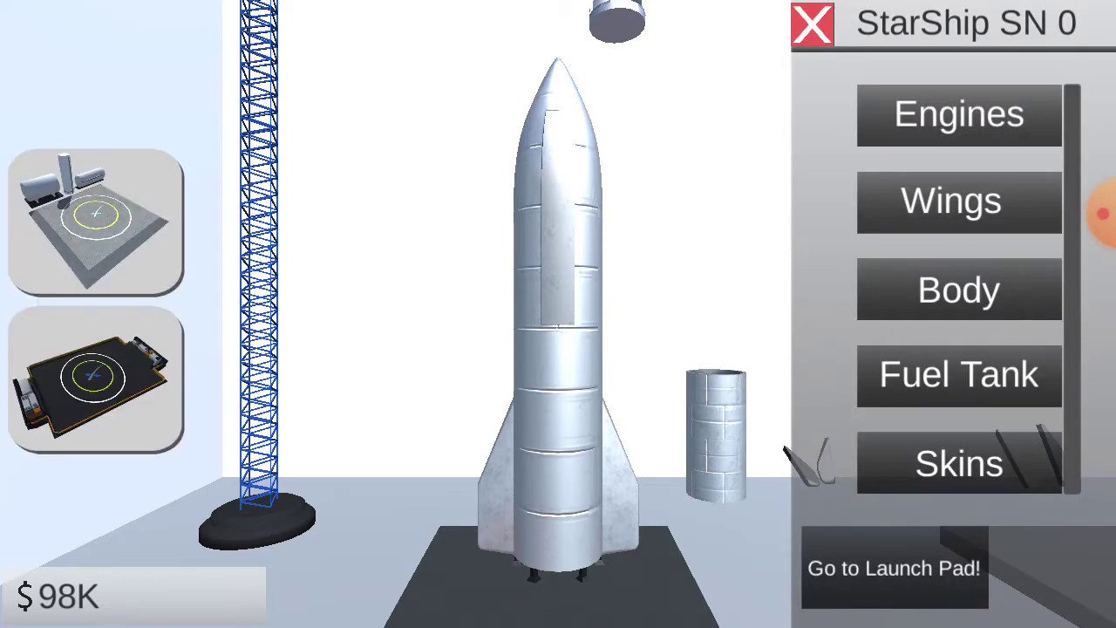
Step: Send the ship to the launch pad and start the 350m, $38K fly-and-return flight
click(894, 568)
click(966, 153)
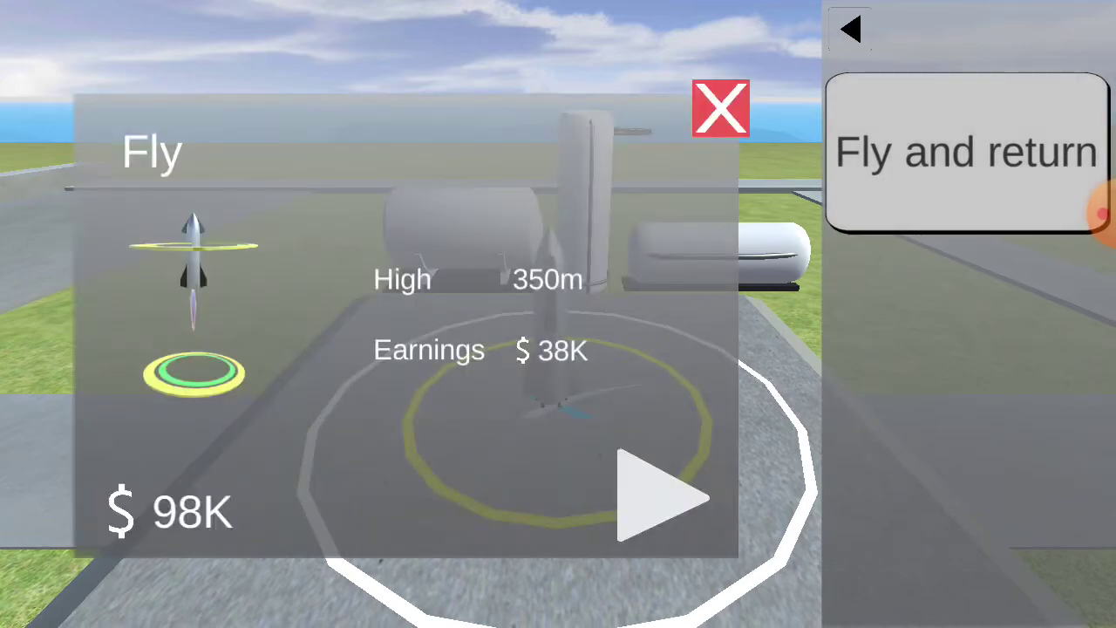
click(663, 495)
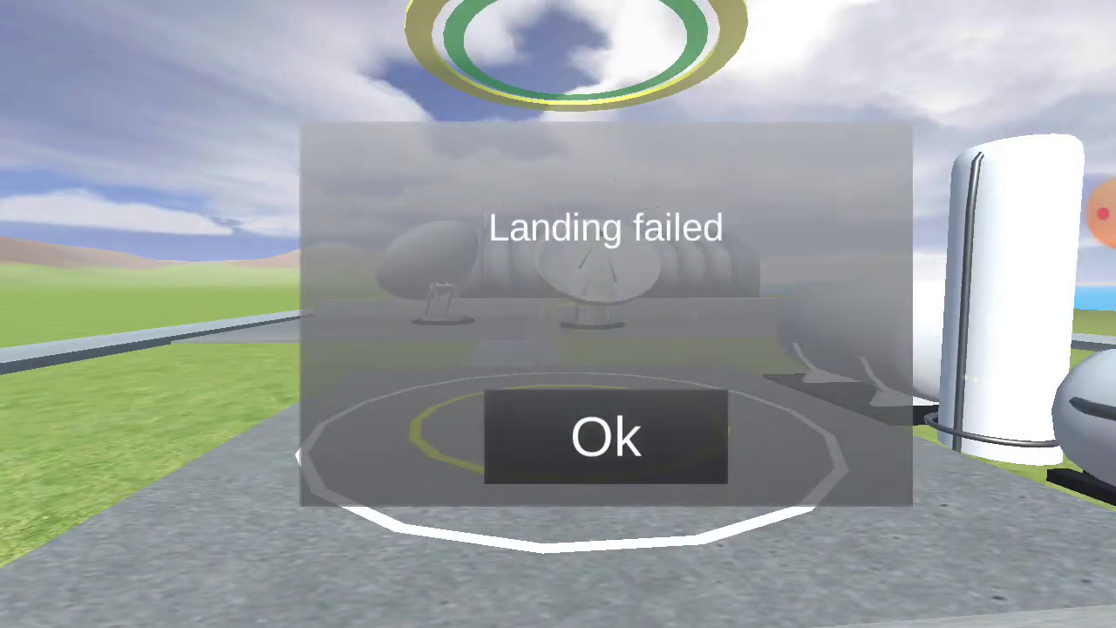
Step: Dismiss the failed-landing message and move StarShip SN 0 to the chosen launch pad
click(606, 436)
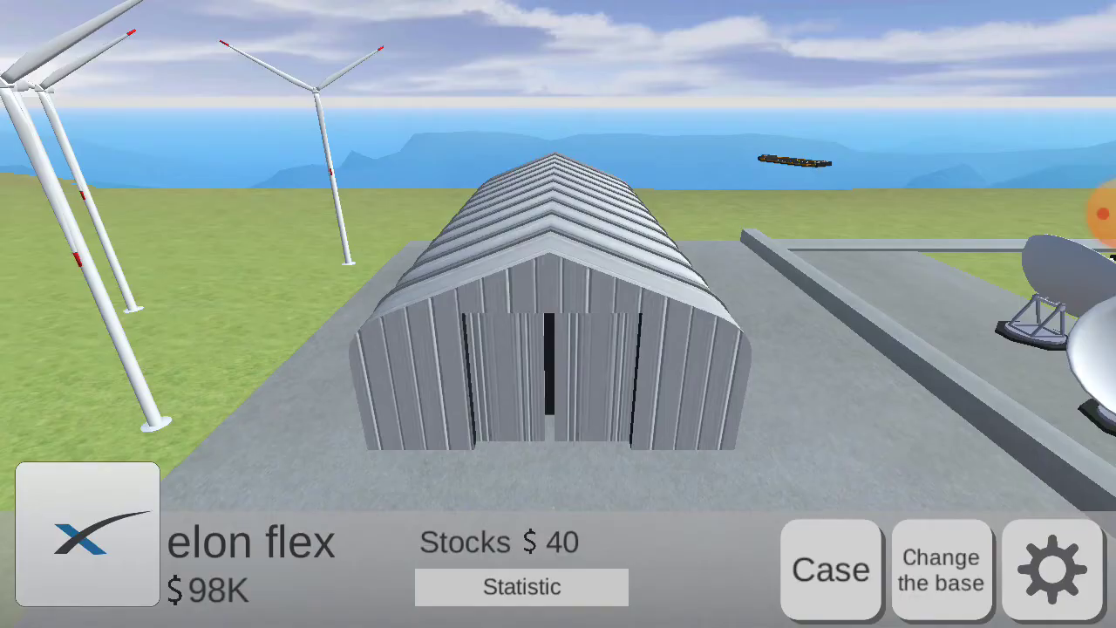
click(550, 366)
click(623, 375)
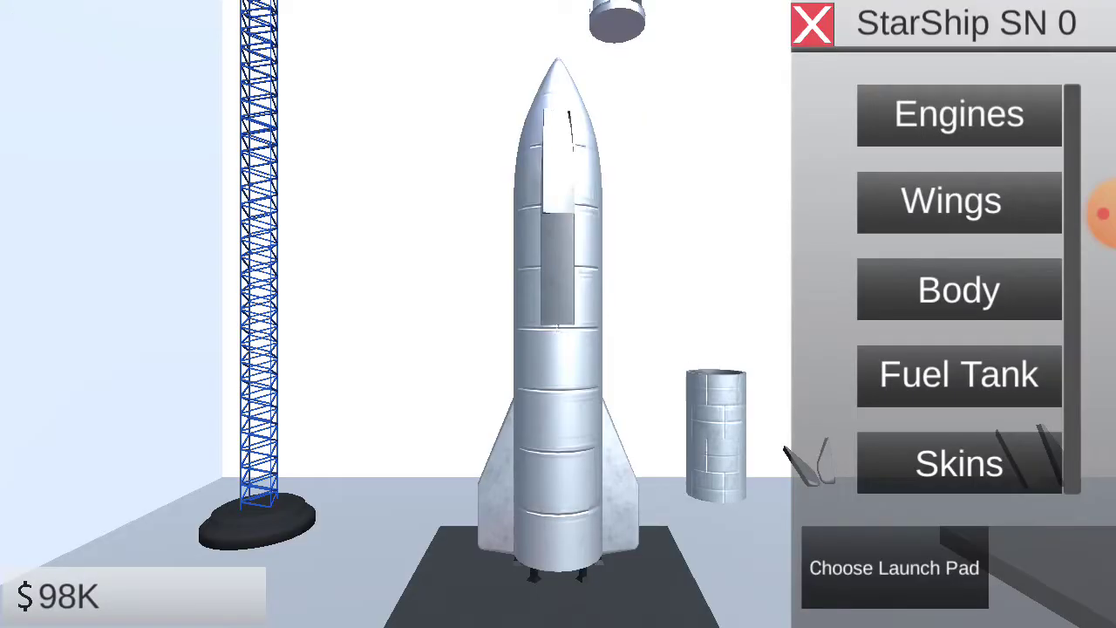
click(894, 568)
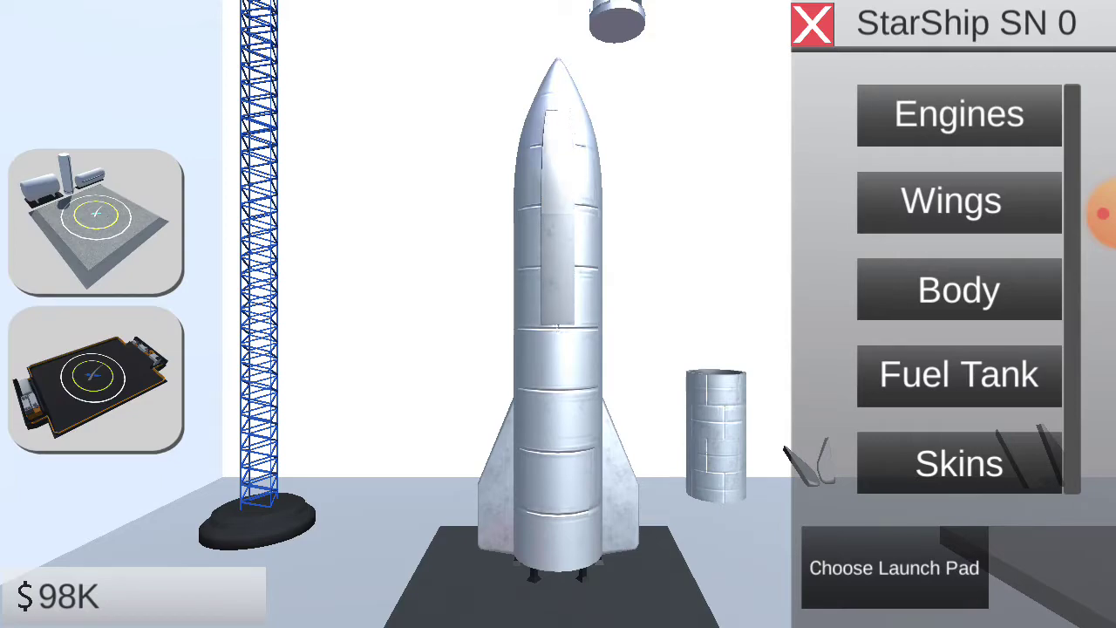
click(96, 382)
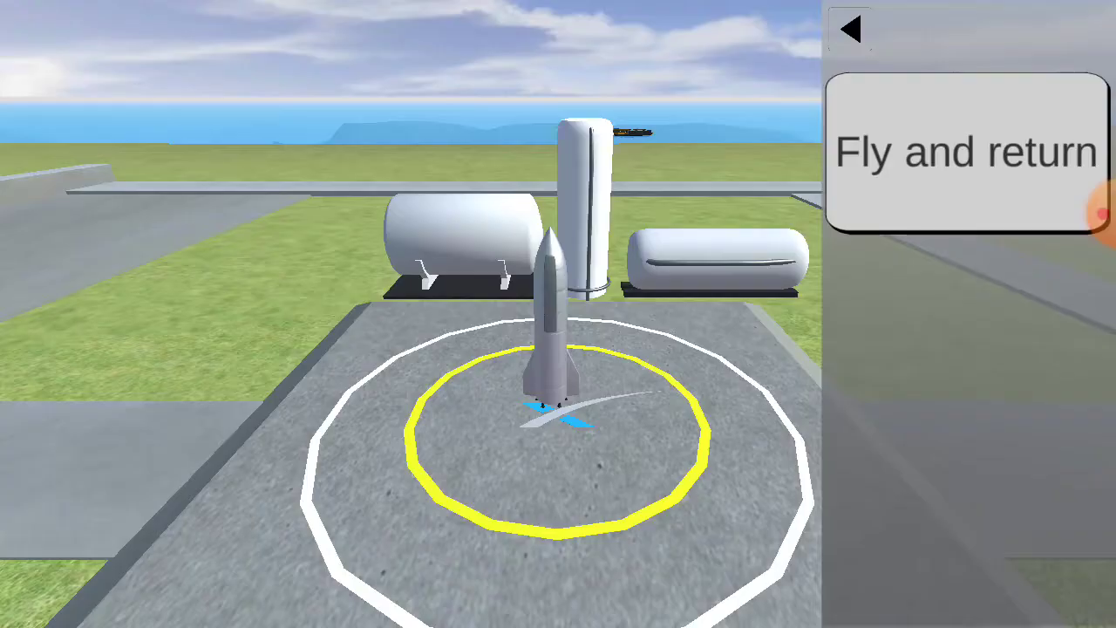
Step: Start a fly-and-return flight, throttle up to lift off, then dismiss the failed landing
click(960, 149)
click(657, 497)
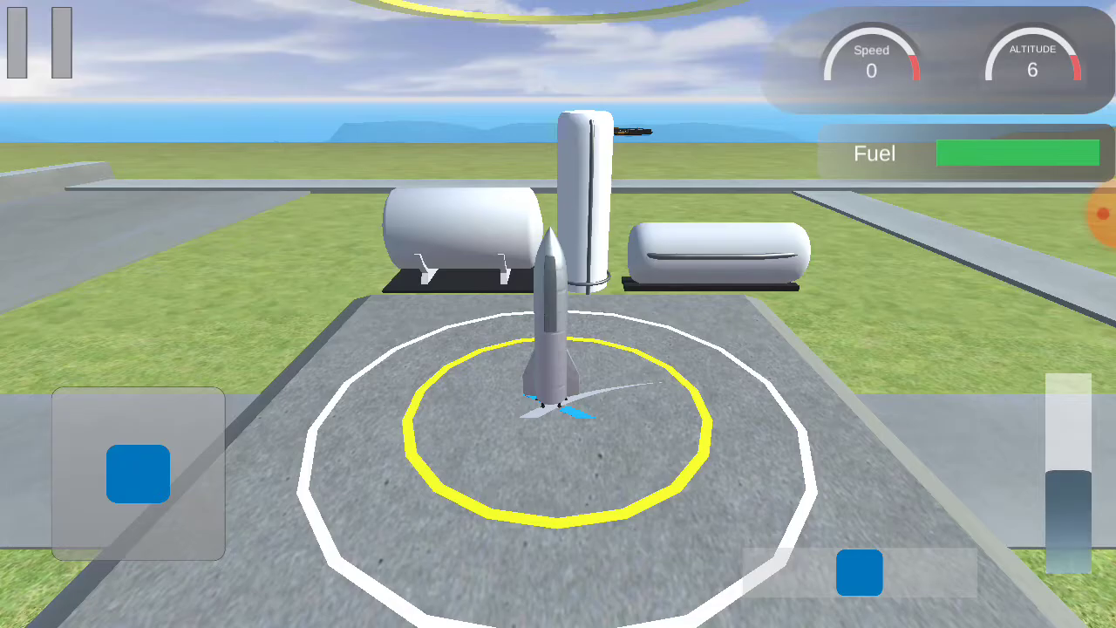
drag(1069, 558, 1068, 384)
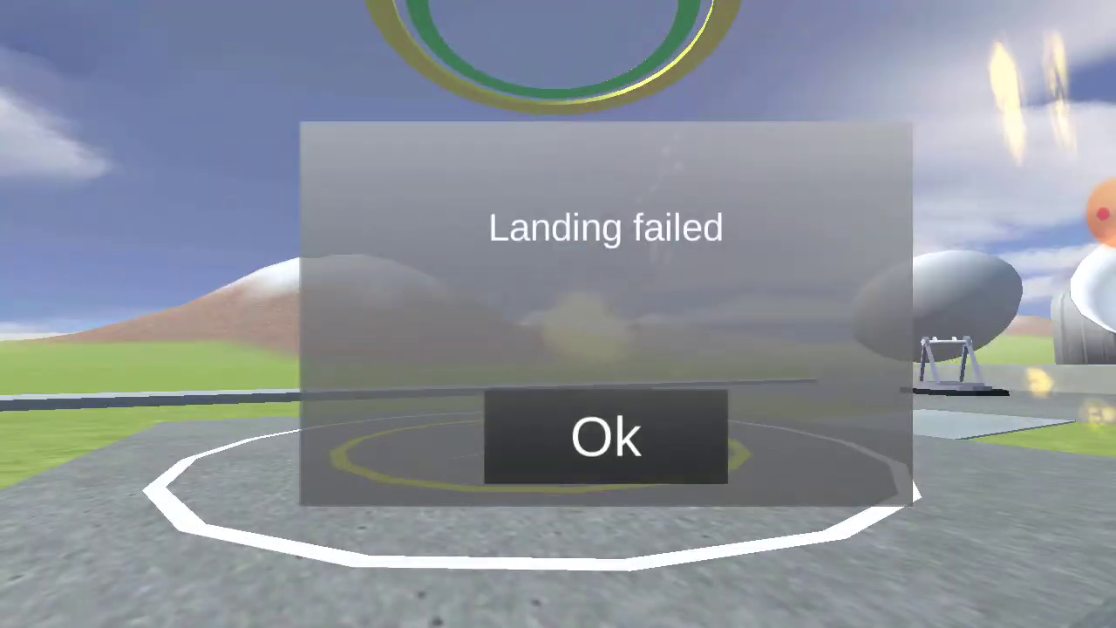
click(606, 437)
Step: Take StarShip SN 0 to the launch pad and fly a fly-and-return mission, landing for 38K
click(550, 362)
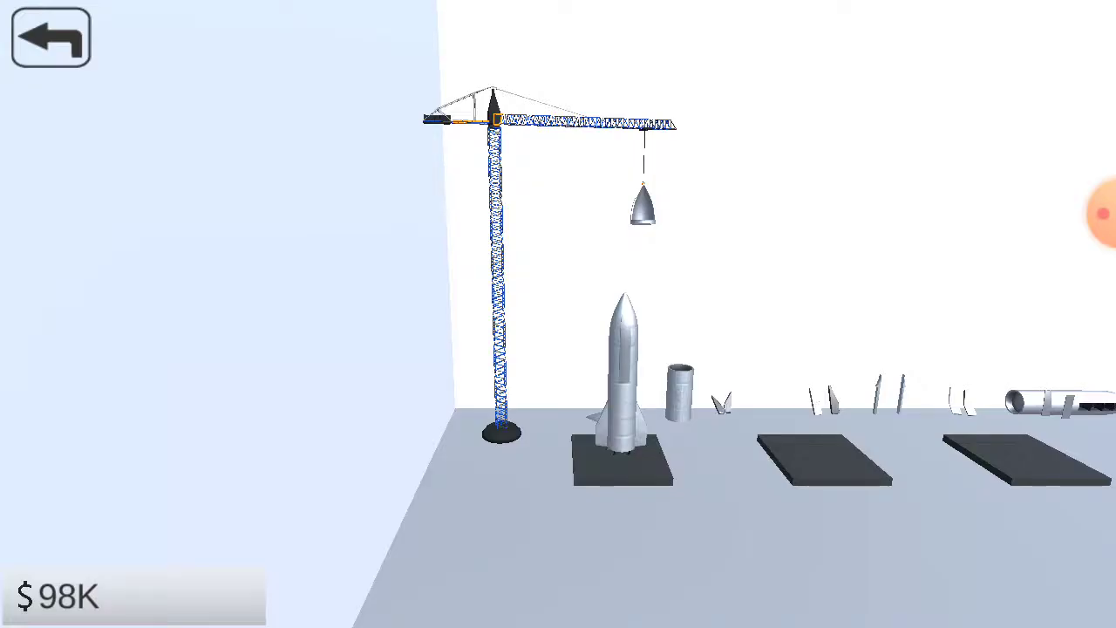
click(622, 375)
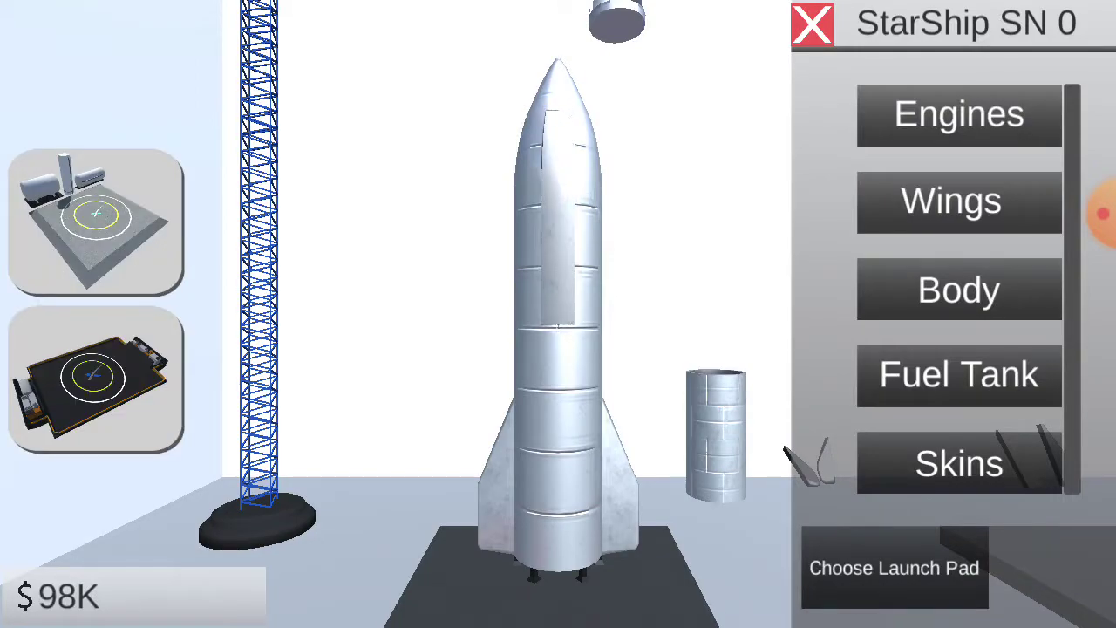
click(894, 568)
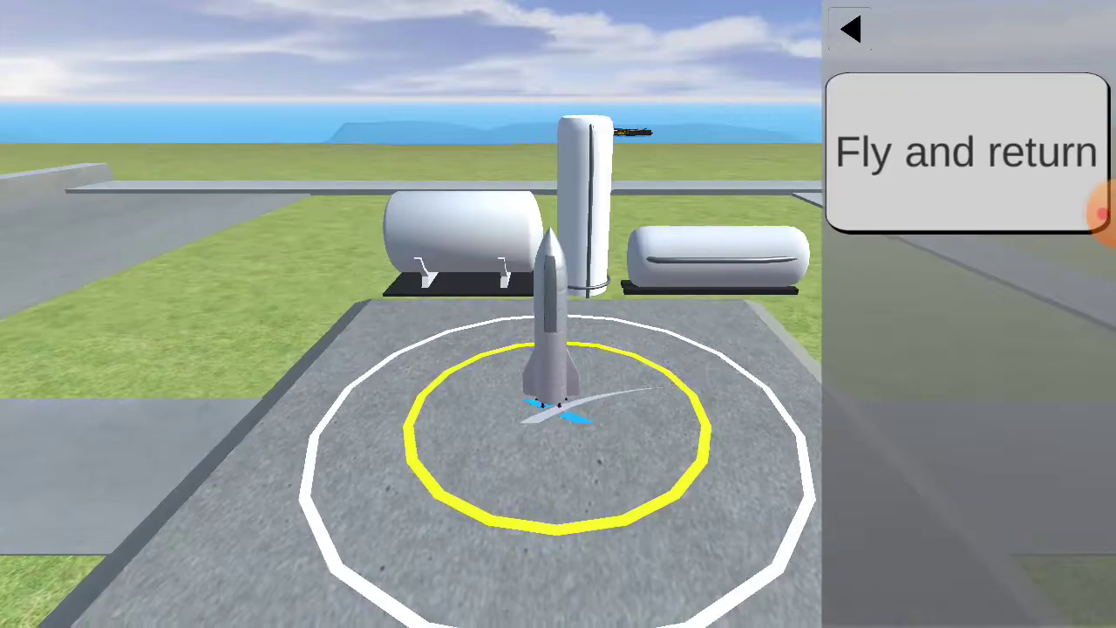
click(967, 153)
click(657, 494)
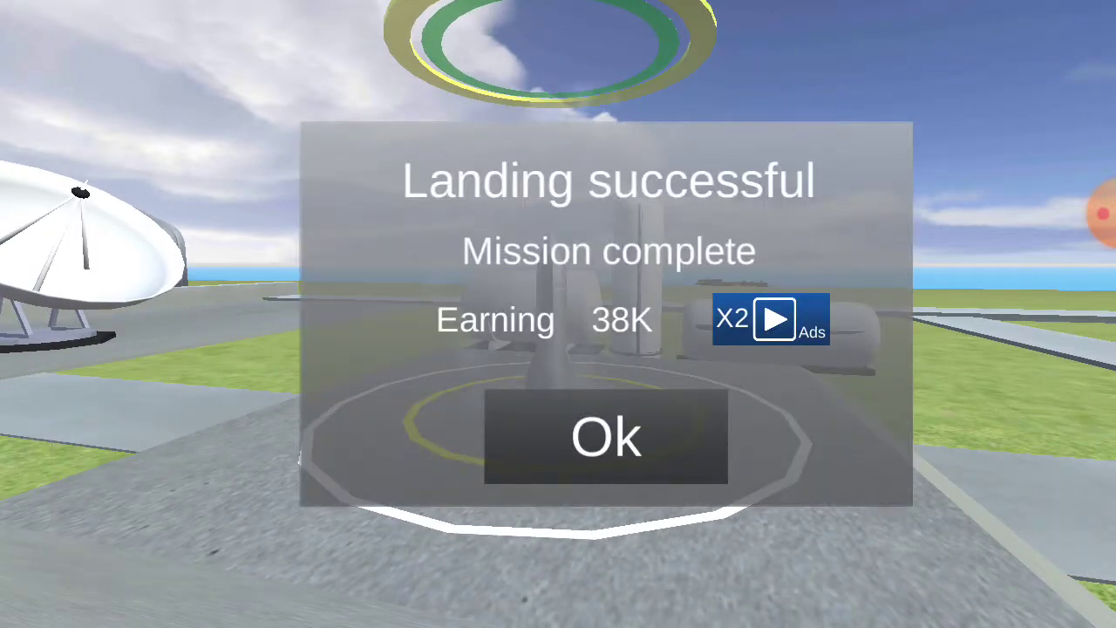
Step: Dismiss the 38K result and bring StarShip SN 0 to the pad's fly-and-return mission
click(607, 436)
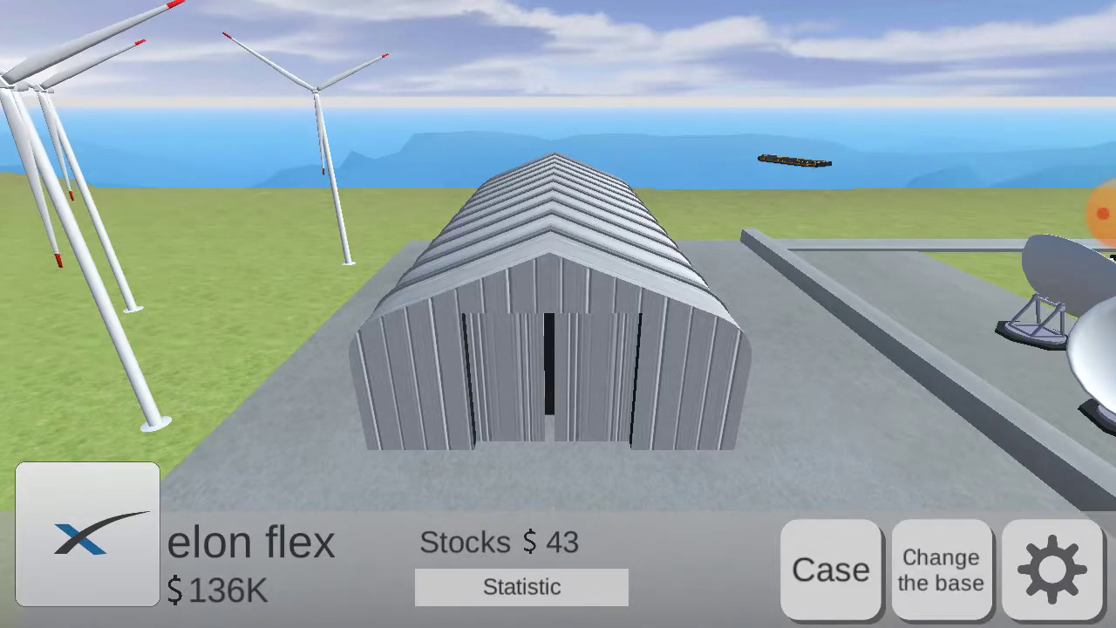
click(554, 349)
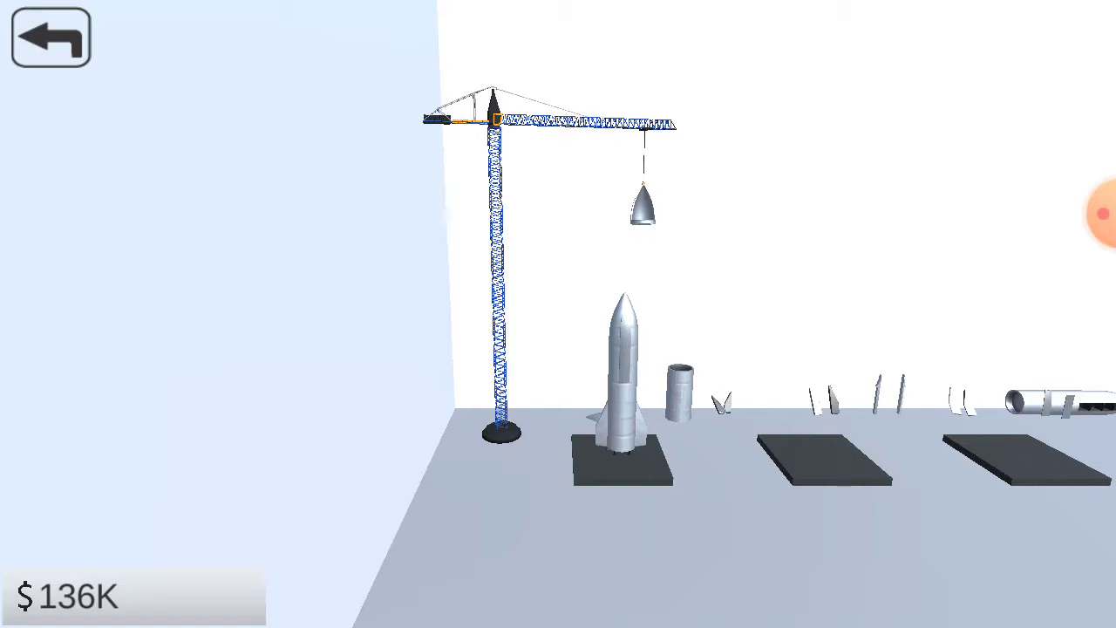
click(623, 375)
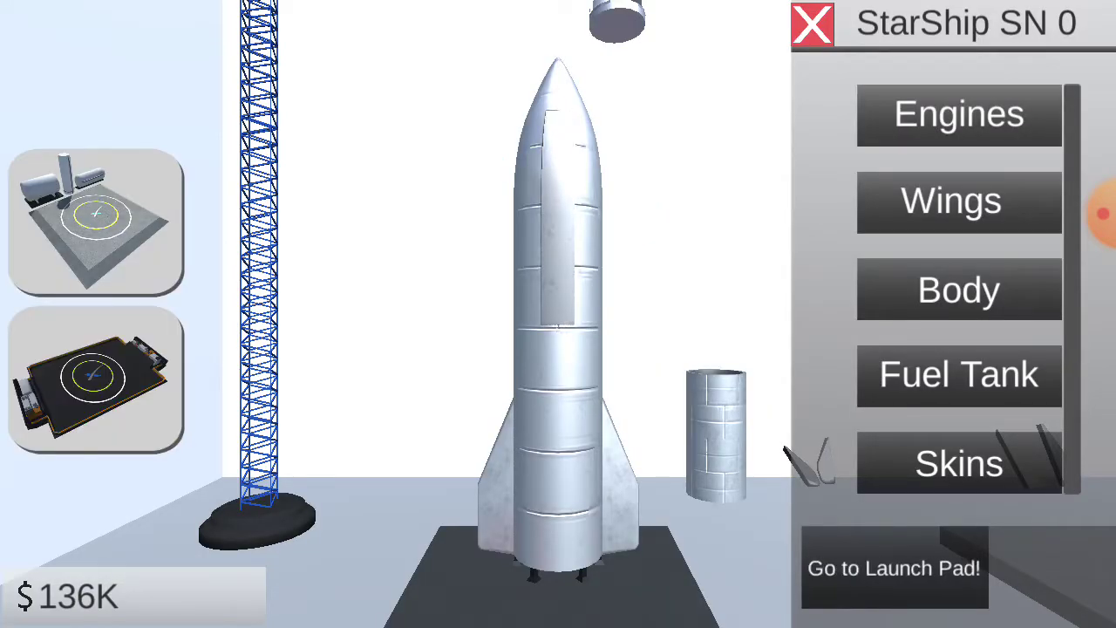
click(894, 568)
click(968, 153)
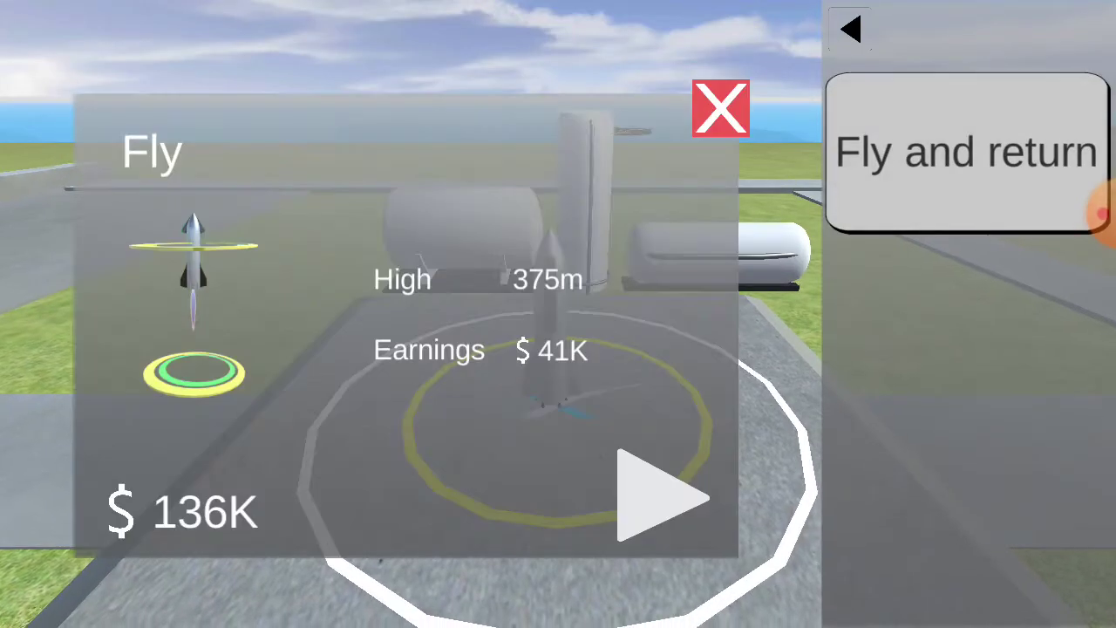
Step: Throttle up, fly and land the ship for 41K, then dismiss the result
click(660, 495)
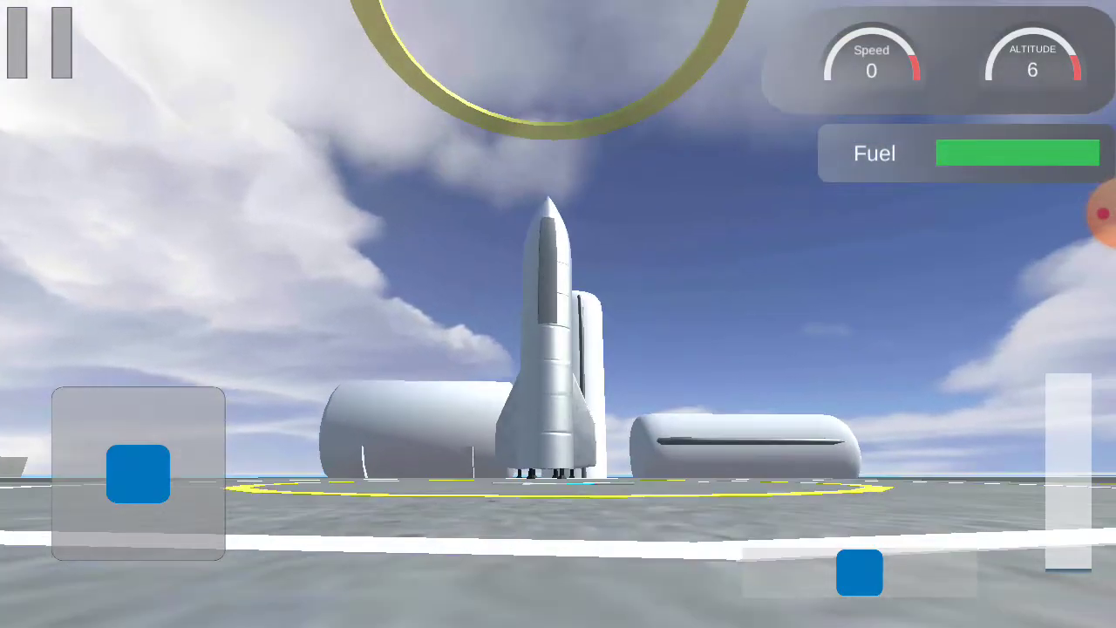
drag(1069, 558, 1068, 383)
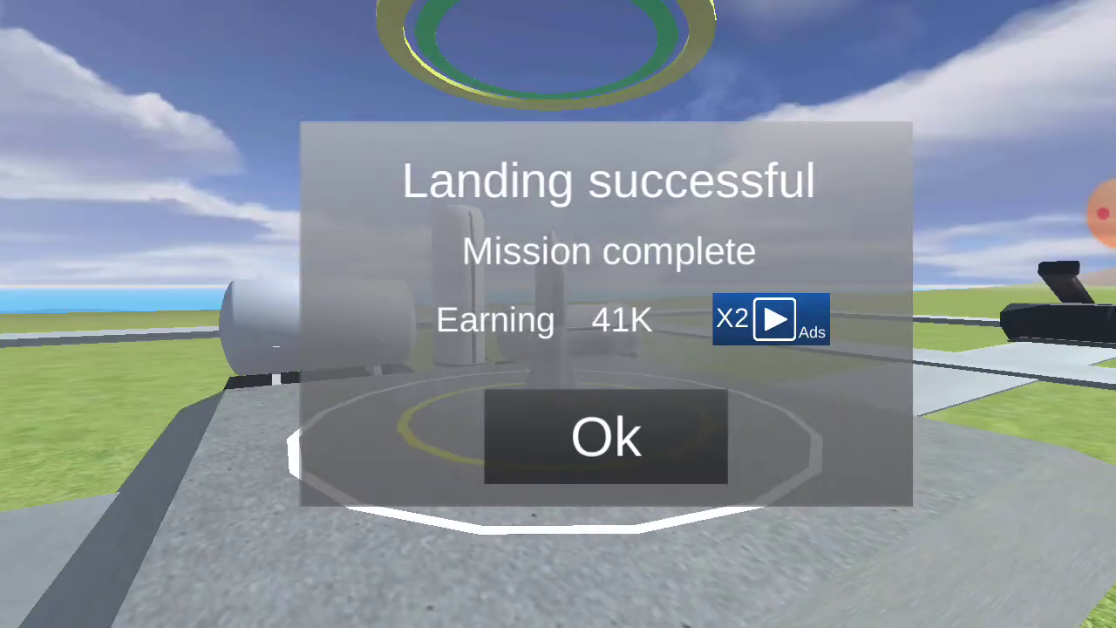
click(606, 436)
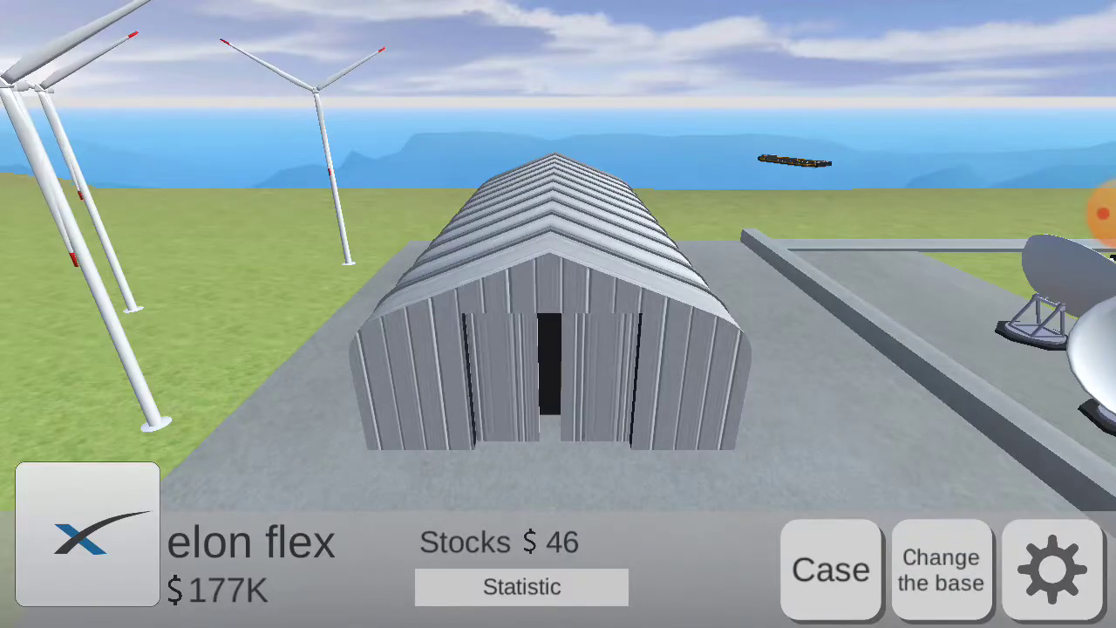
Step: Fly StarShip SN 0 from the first launch pad on fly-and-return, then dismiss the failed landing
click(549, 349)
click(620, 375)
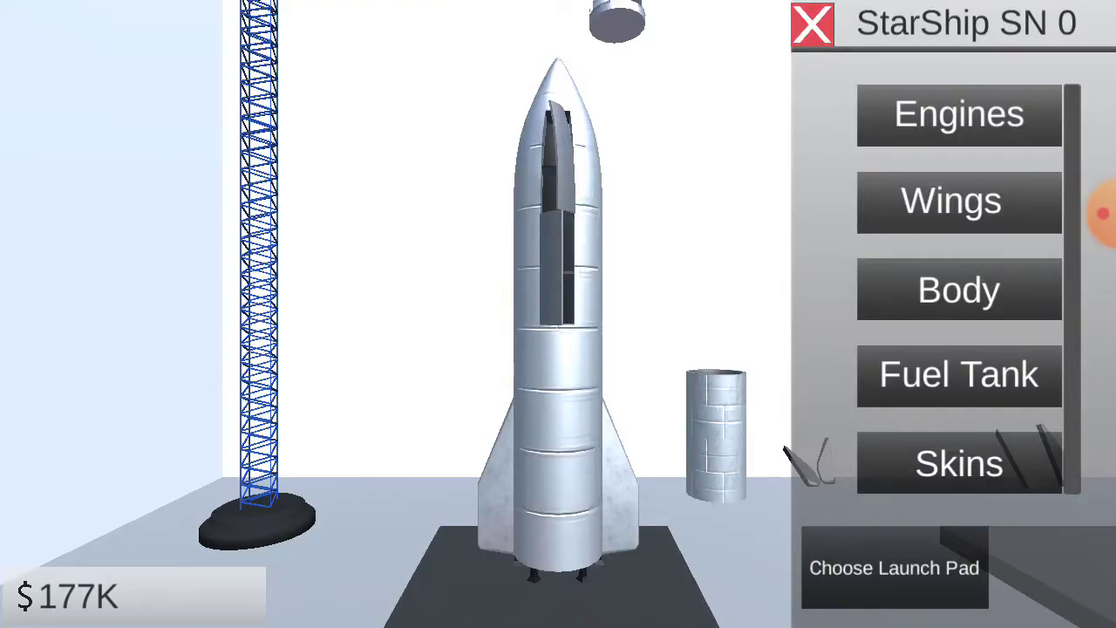
click(894, 568)
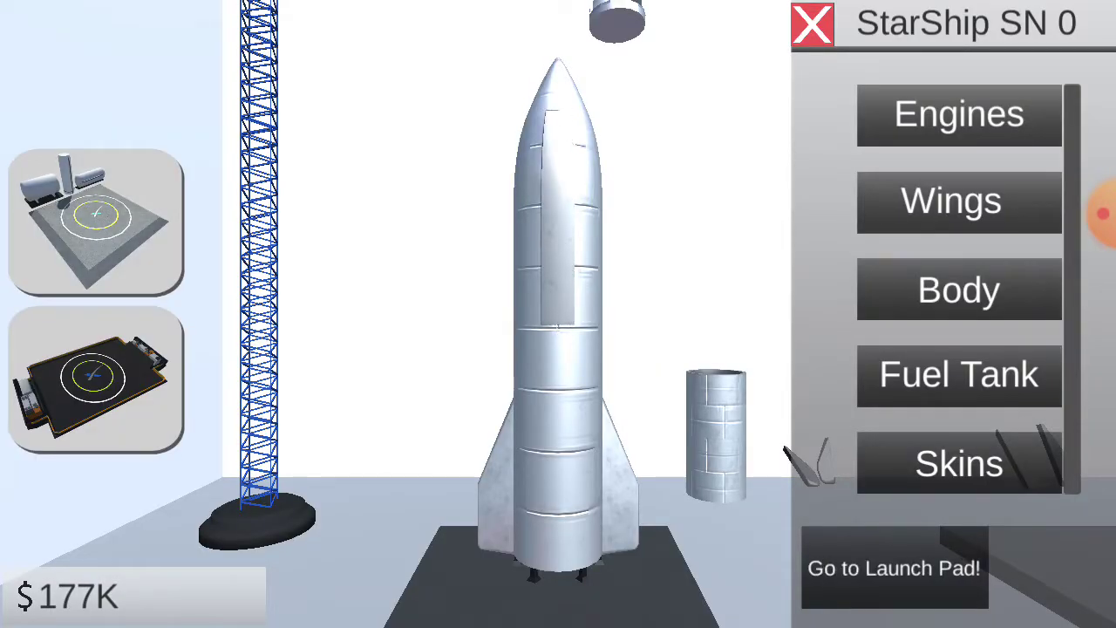
click(96, 222)
click(967, 153)
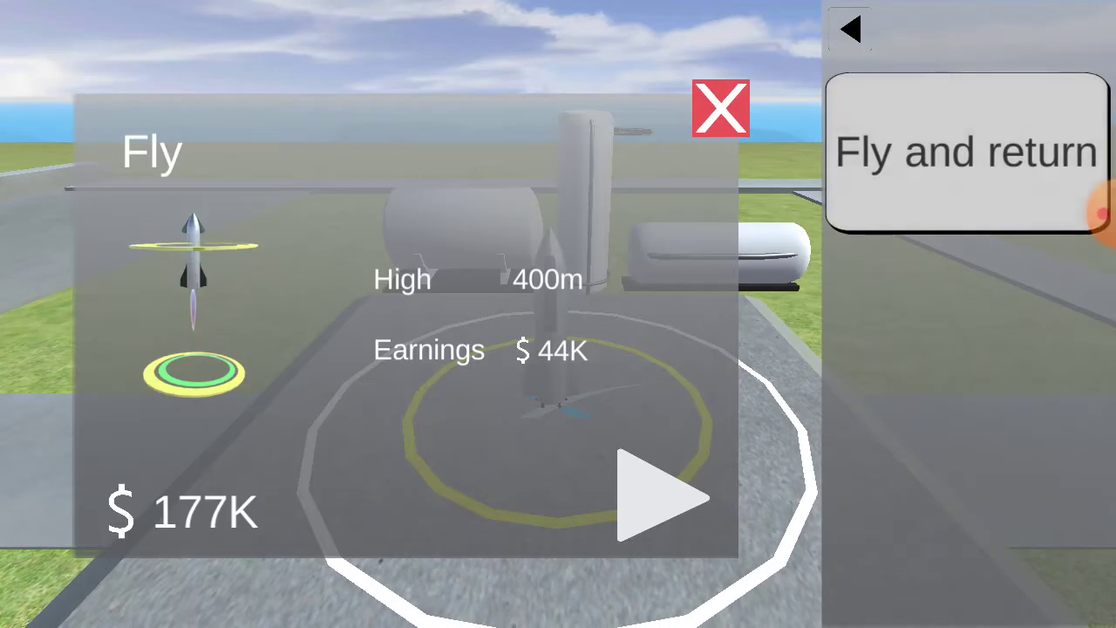
click(658, 496)
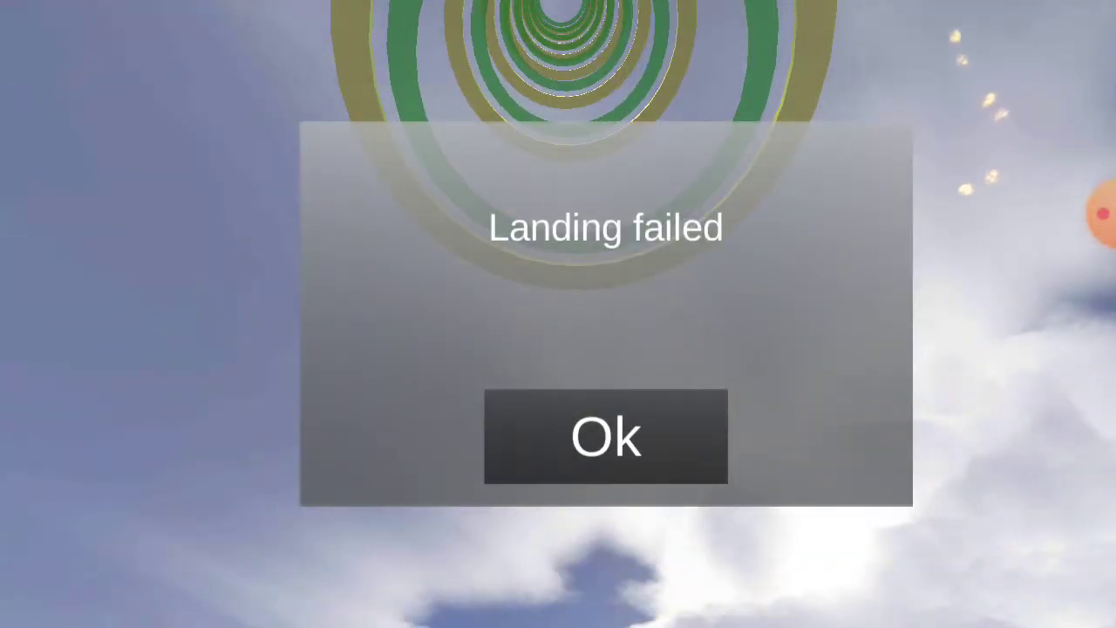
click(606, 436)
Step: Move StarShip SN 0 to the first launch pad and start the 400m fly-and-return flight
click(550, 367)
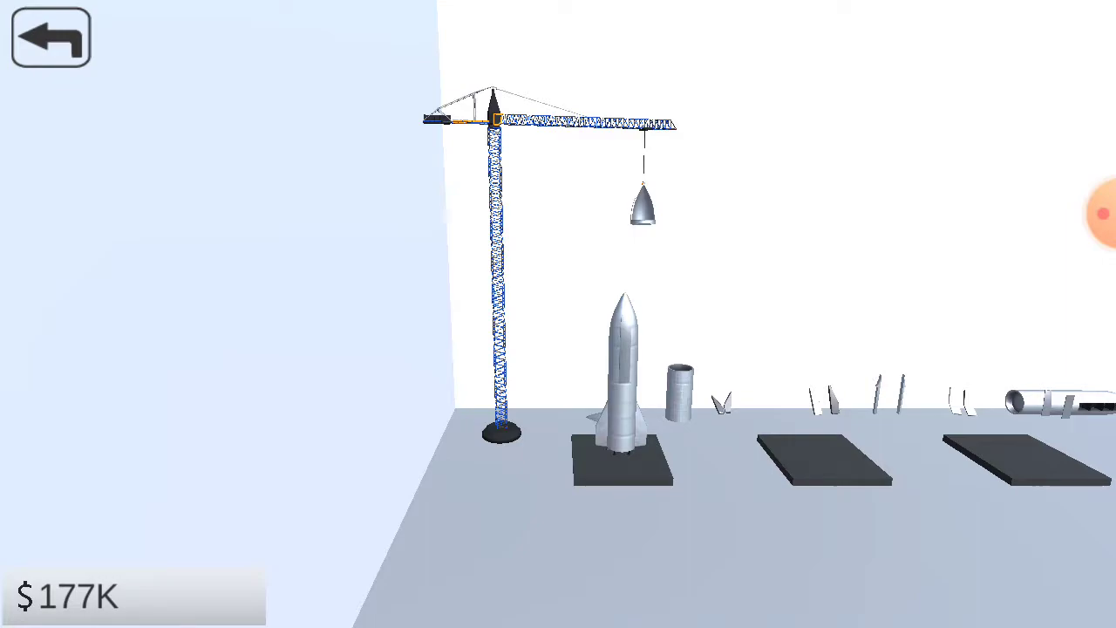
click(621, 384)
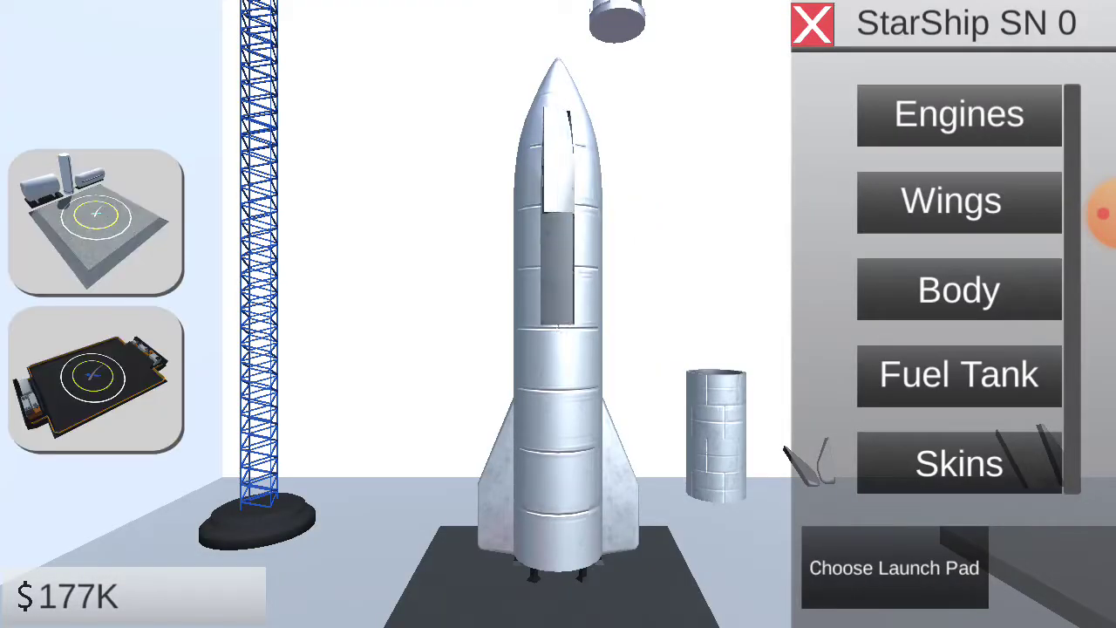
click(96, 223)
click(895, 568)
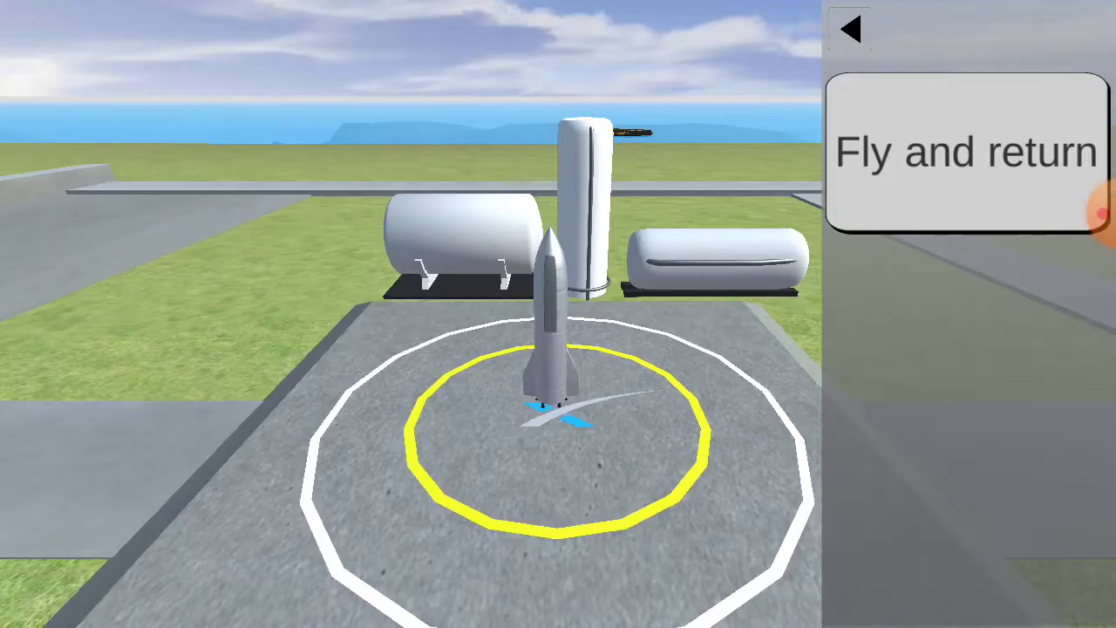
click(967, 151)
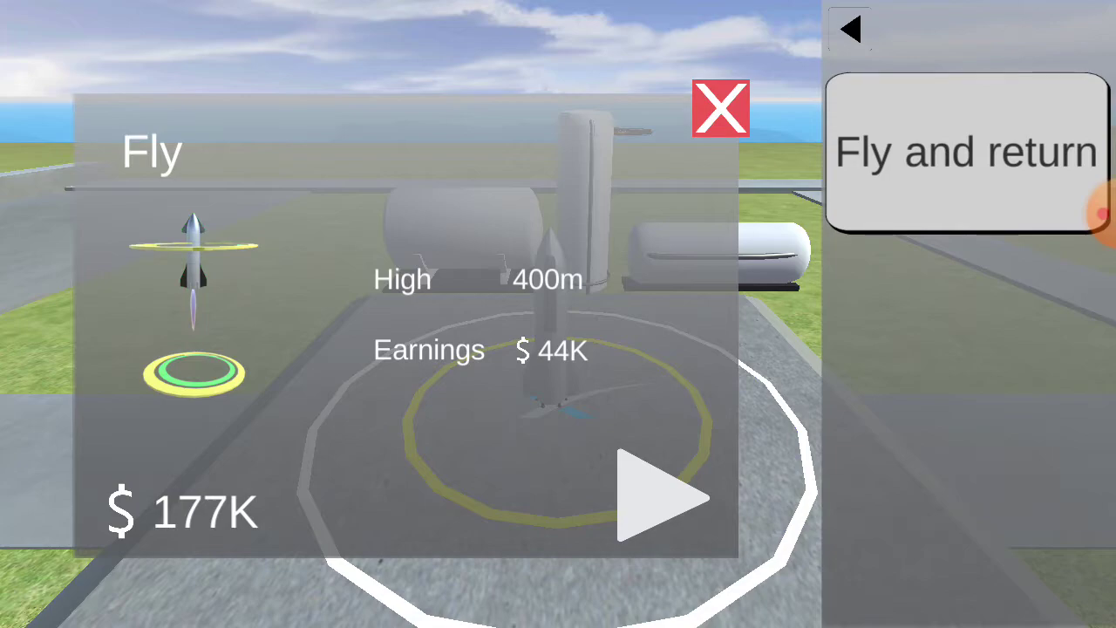
click(967, 152)
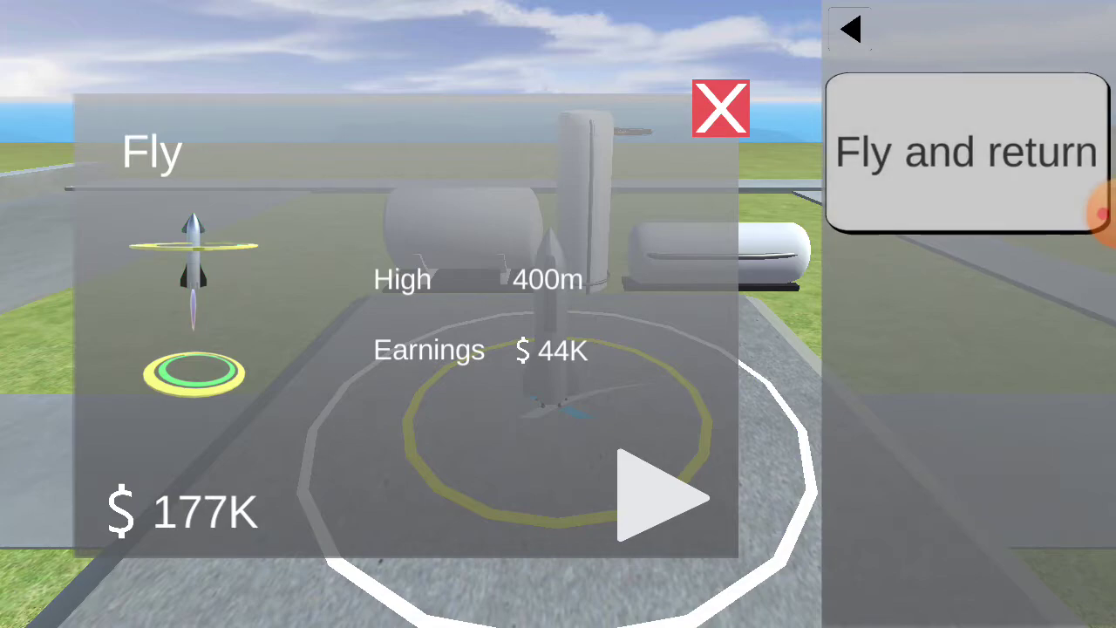
Step: Throttle up to nearly 400 altitude, then descend through the guide rings onto the pad
drag(1069, 541, 1069, 384)
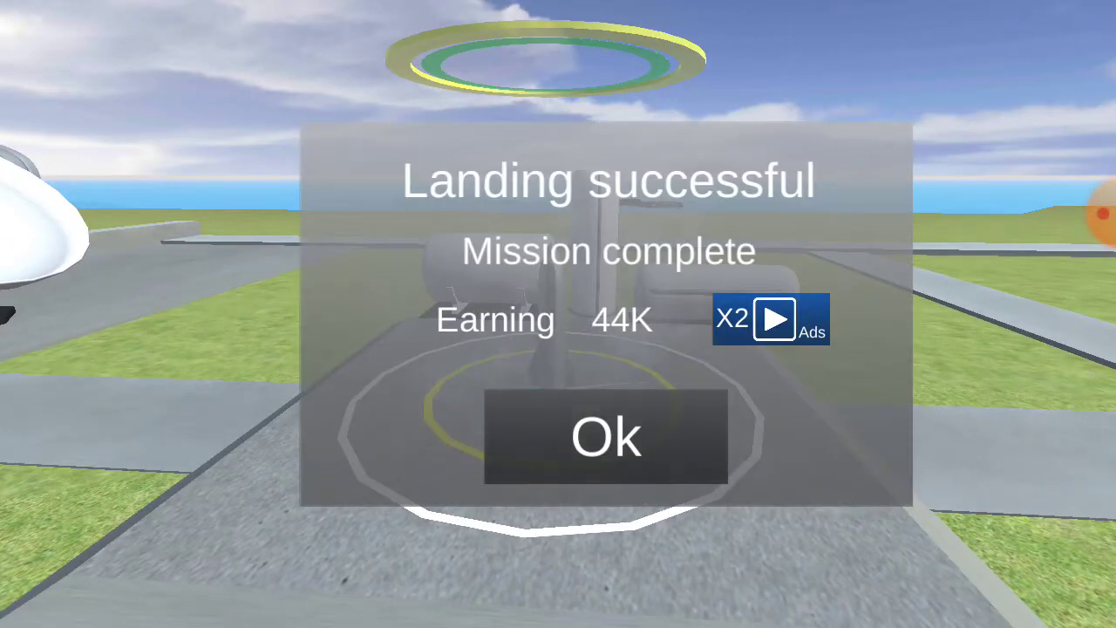
Step: Collect the landing result, then send StarShip SN 0 from the hangar on a fly-and-return flight
click(606, 436)
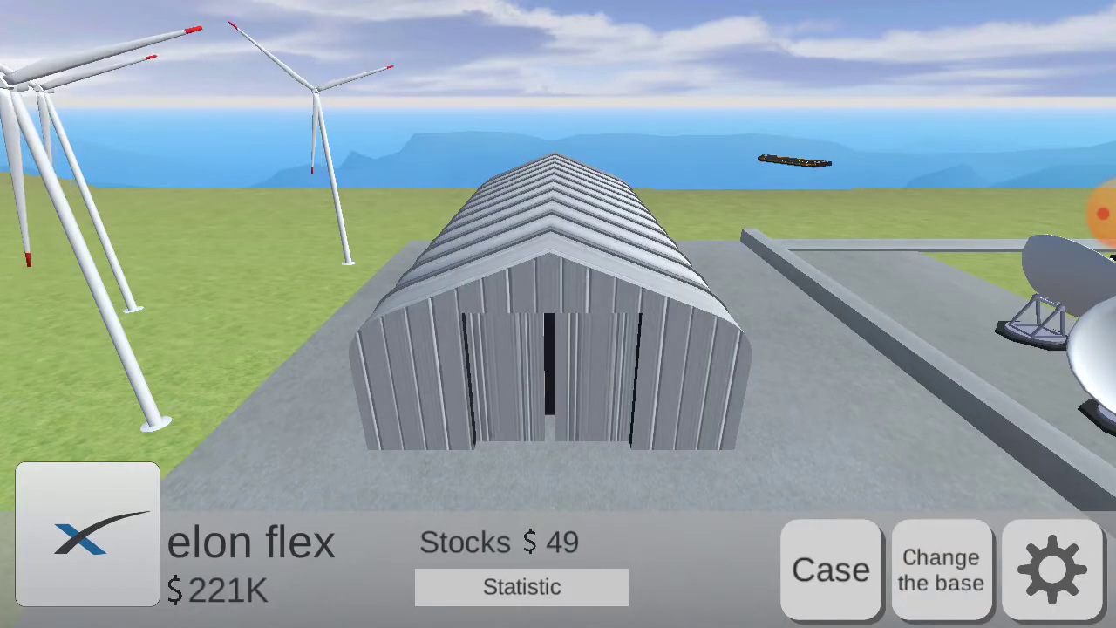
click(551, 366)
click(623, 376)
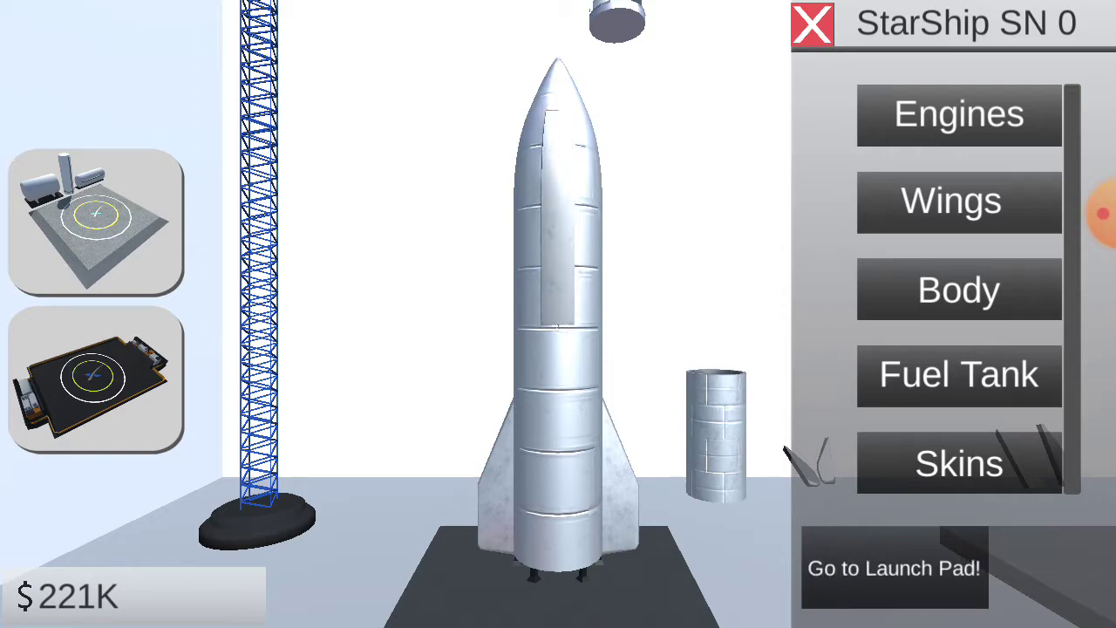
click(894, 568)
click(959, 148)
click(654, 502)
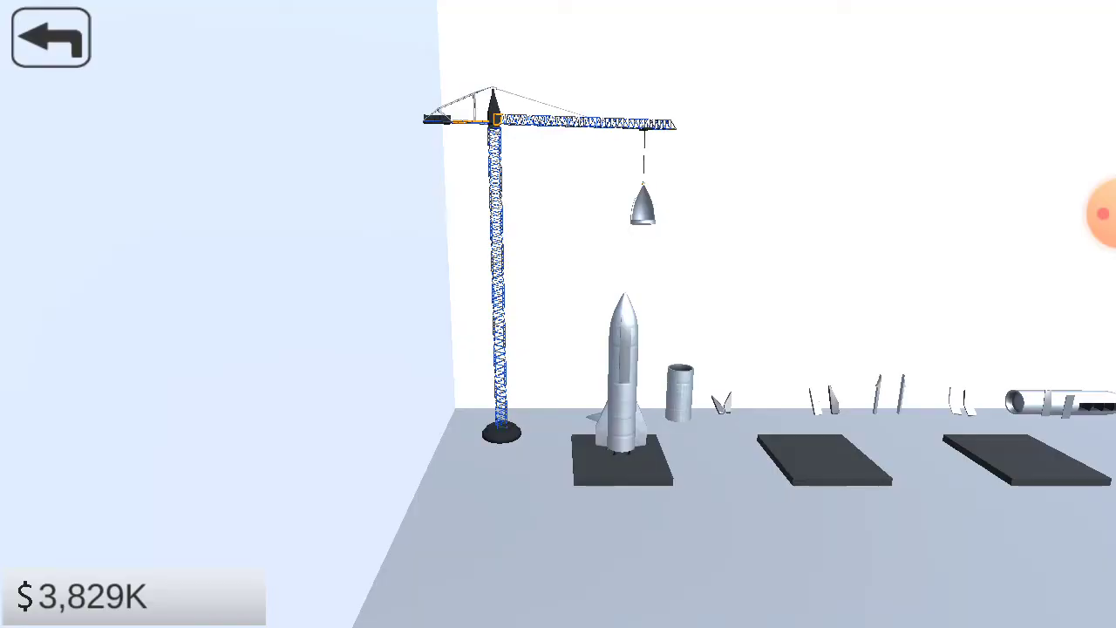
Step: Buy a SuperHeavy booster at level 2 from the rocket shop
click(622, 383)
click(952, 454)
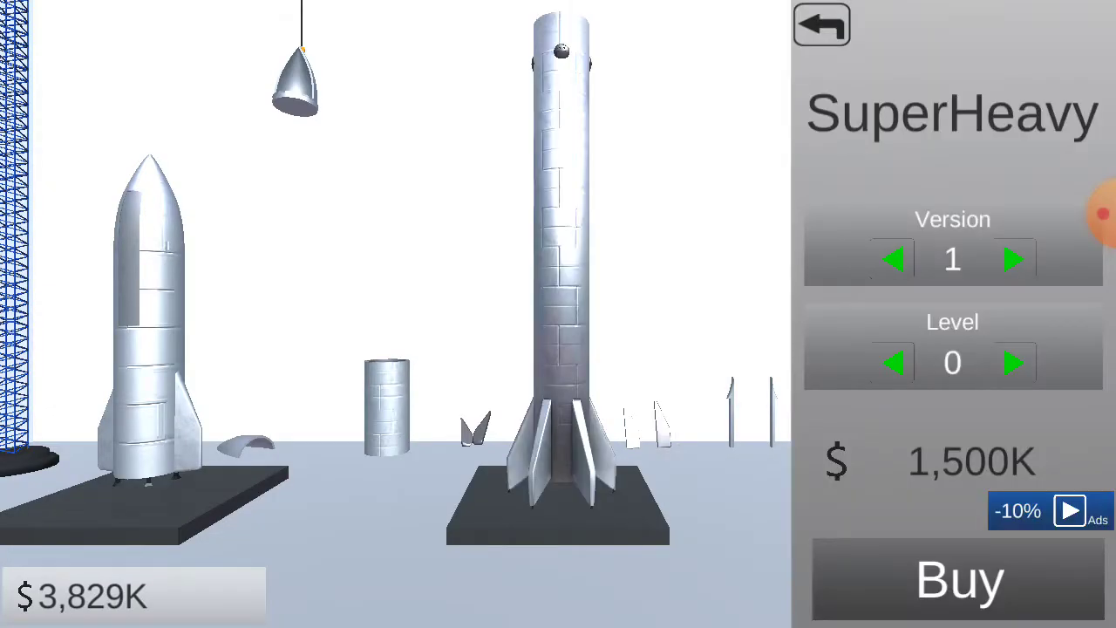
click(1014, 363)
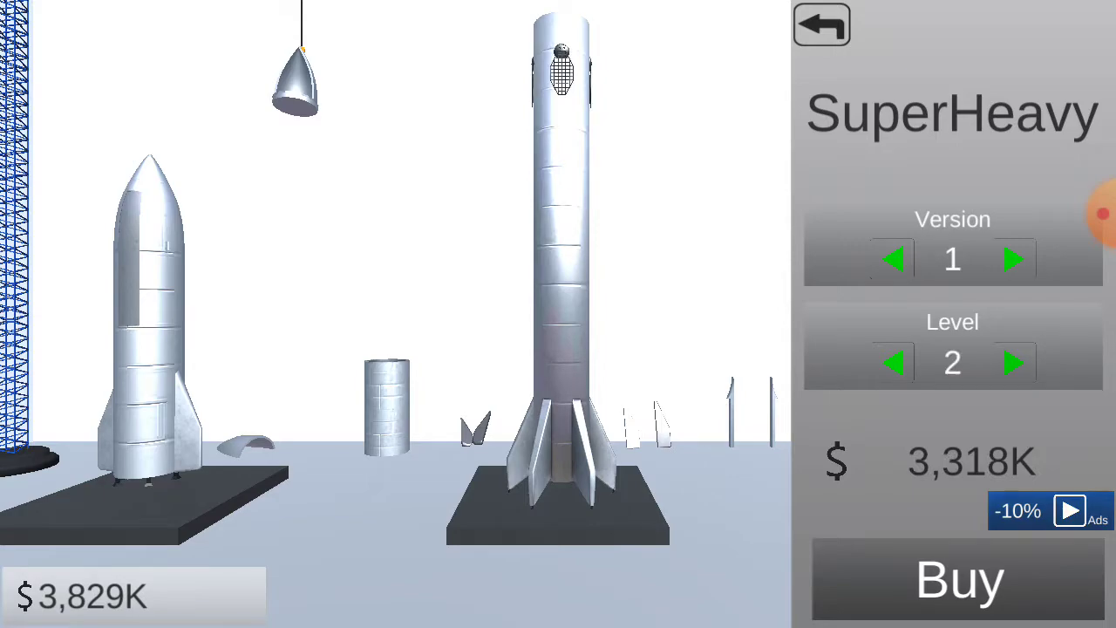
click(959, 580)
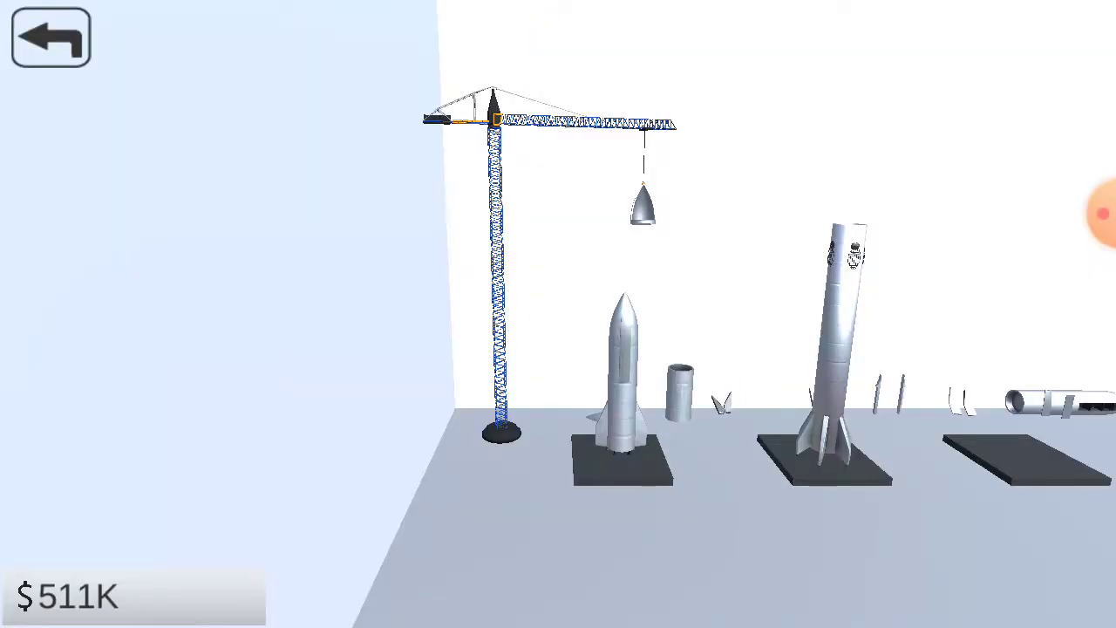
Step: Upgrade StarShip SN 0's fuel tank, leaving $36K, and check the Body upgrade details
click(622, 383)
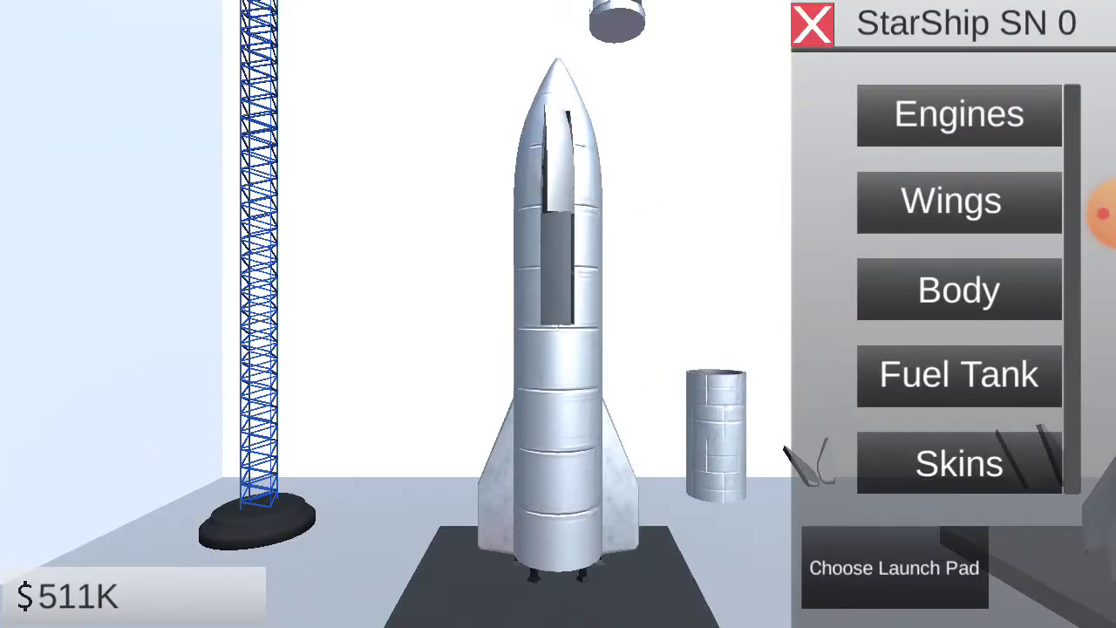
click(960, 375)
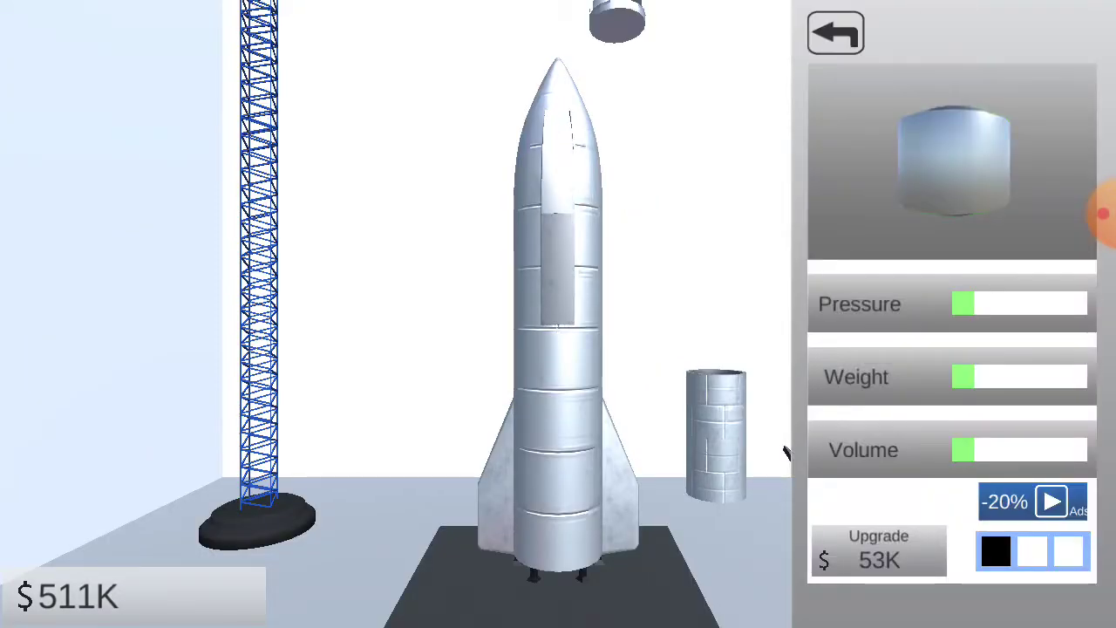
click(879, 549)
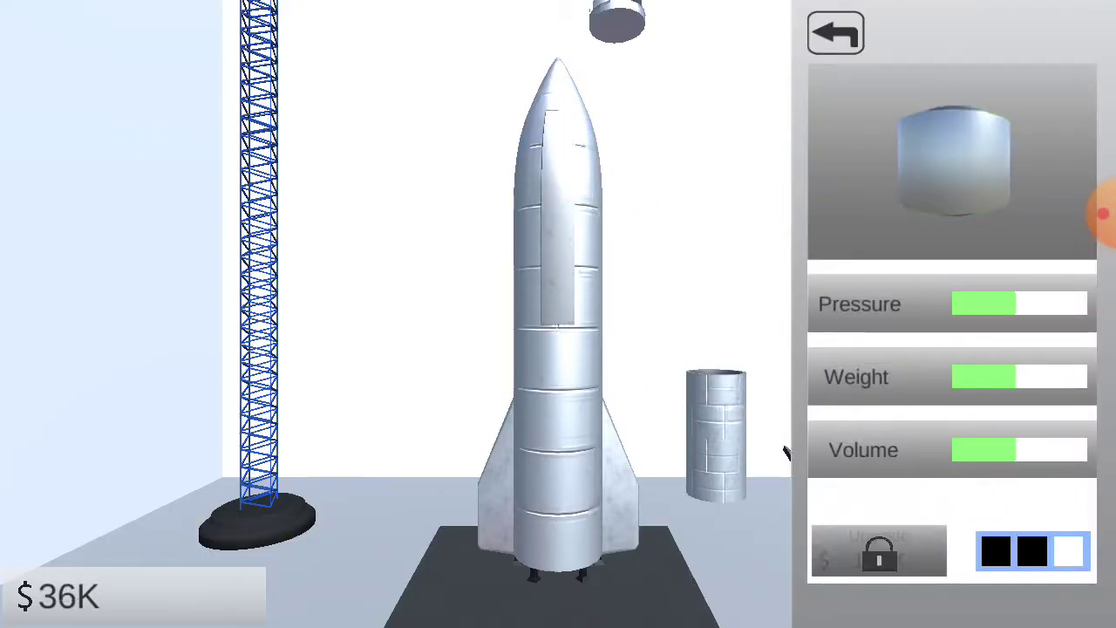
click(836, 33)
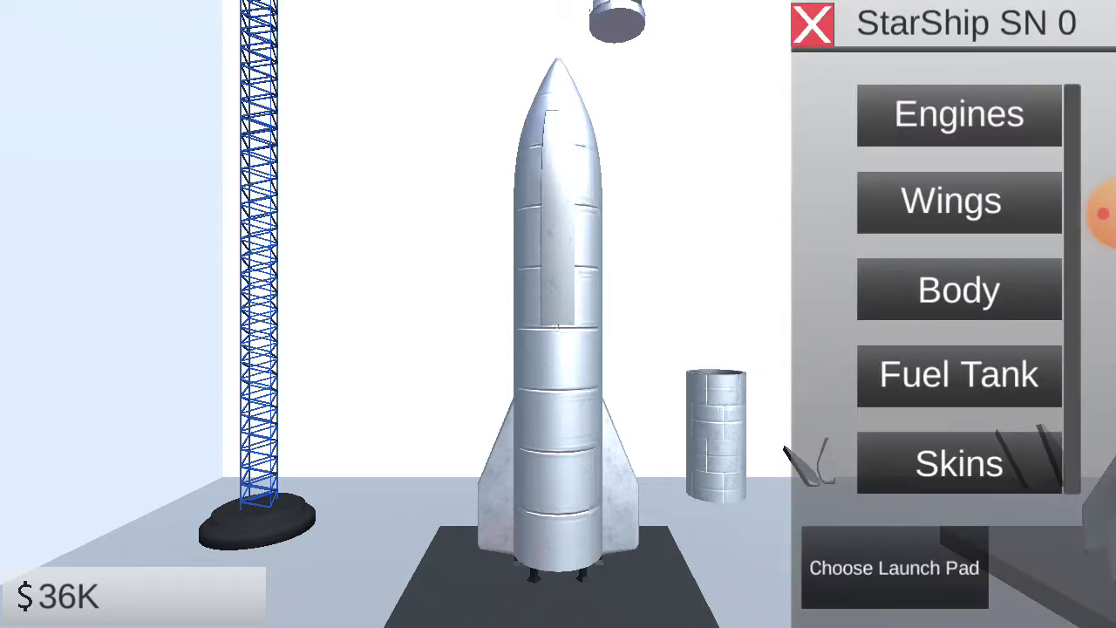
click(959, 290)
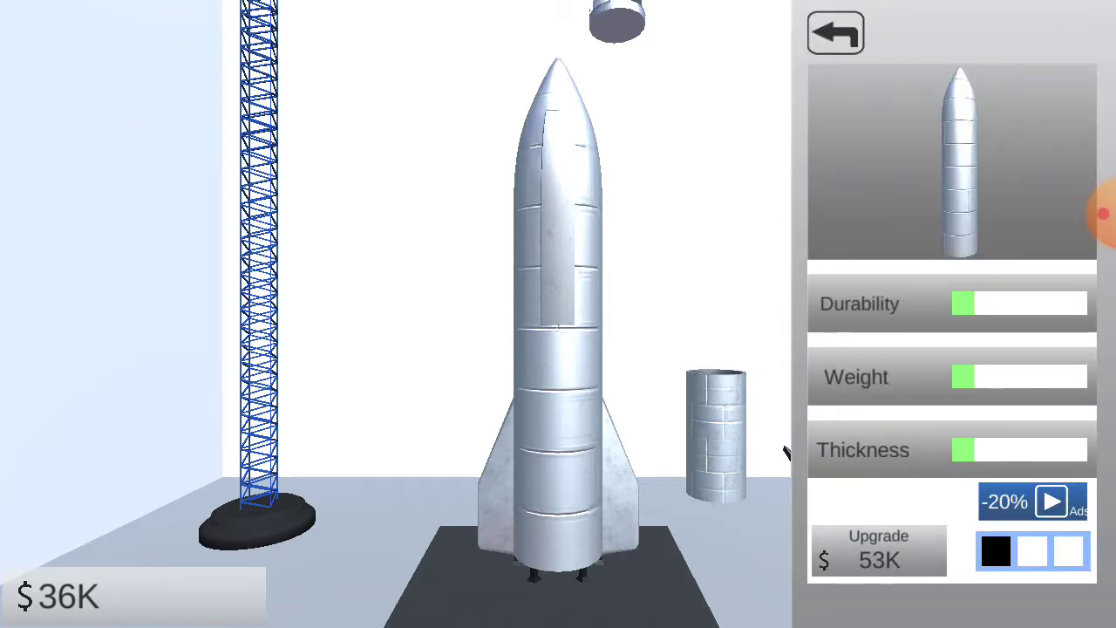
click(836, 33)
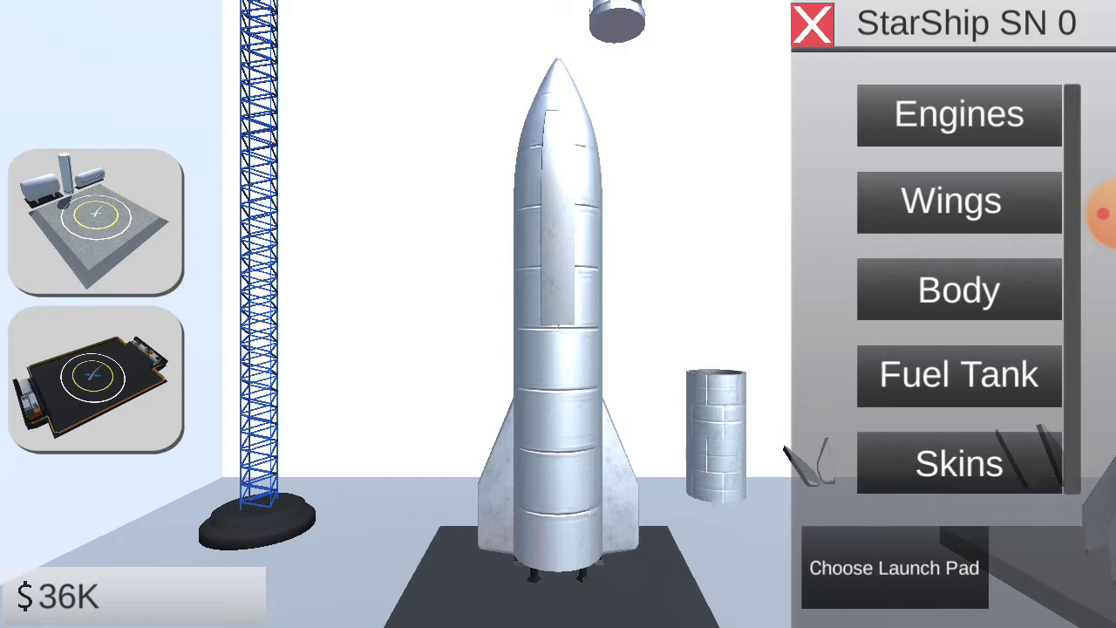
Step: Try sending the stacked SuperHeavy SN 1 rocket to a launch pad and back out after the error
click(812, 23)
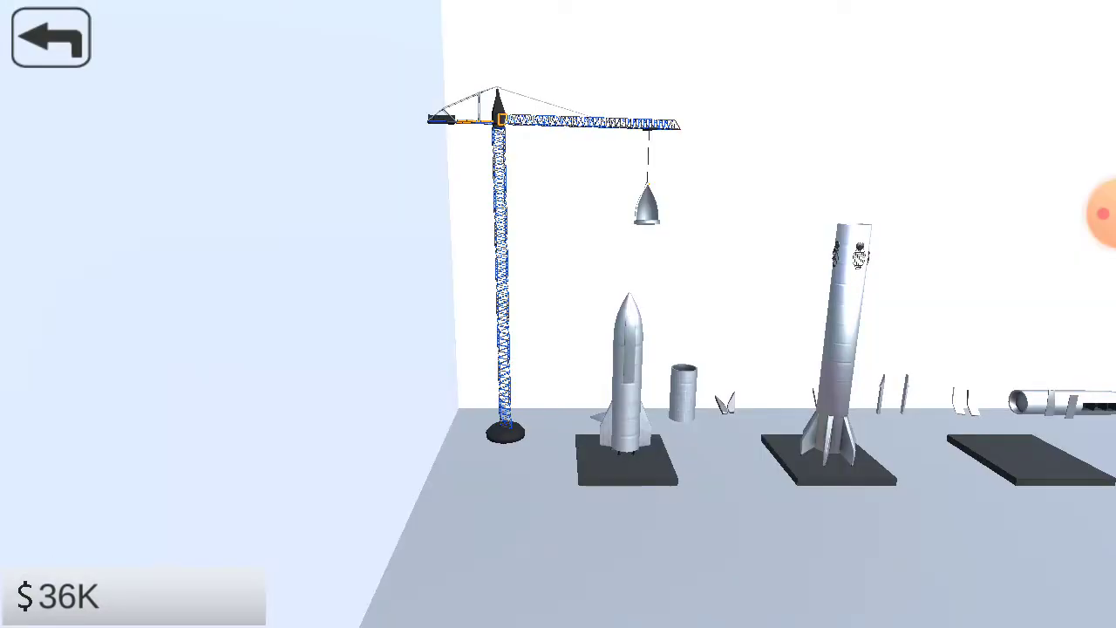
click(817, 331)
click(894, 568)
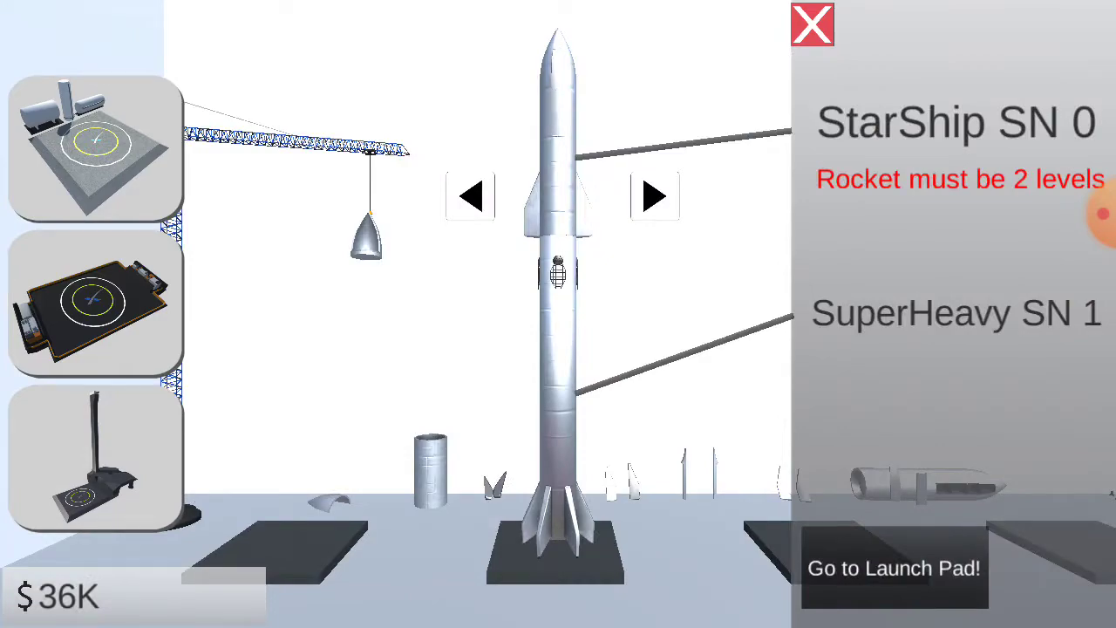
click(812, 23)
Step: Send StarShip SN 0 alone to the first launch pad on the fly-and-return mission
click(715, 436)
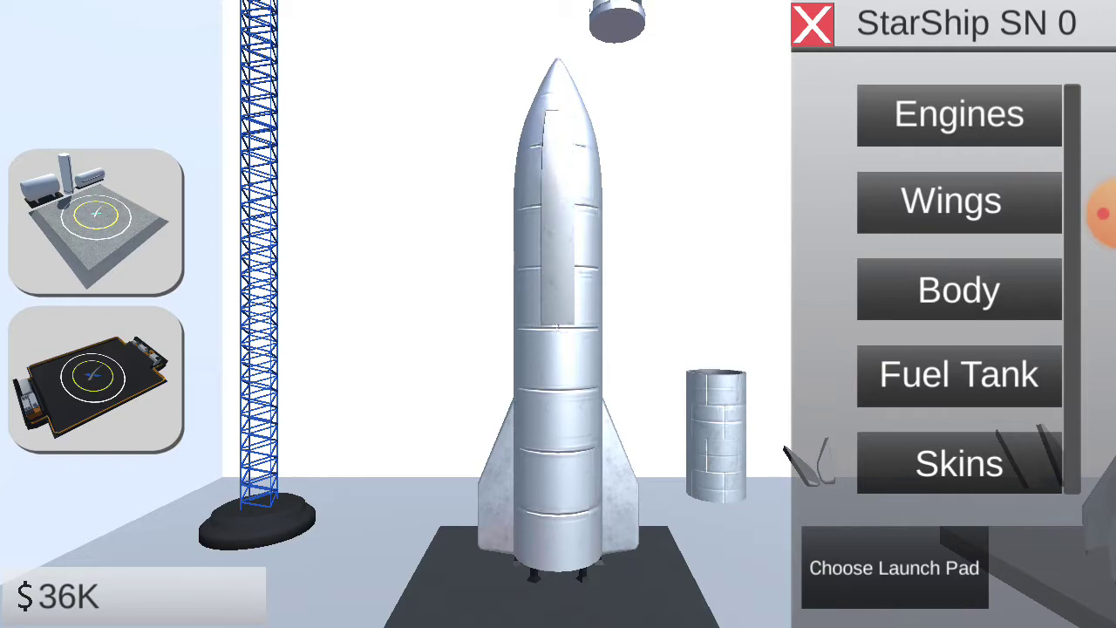
click(96, 223)
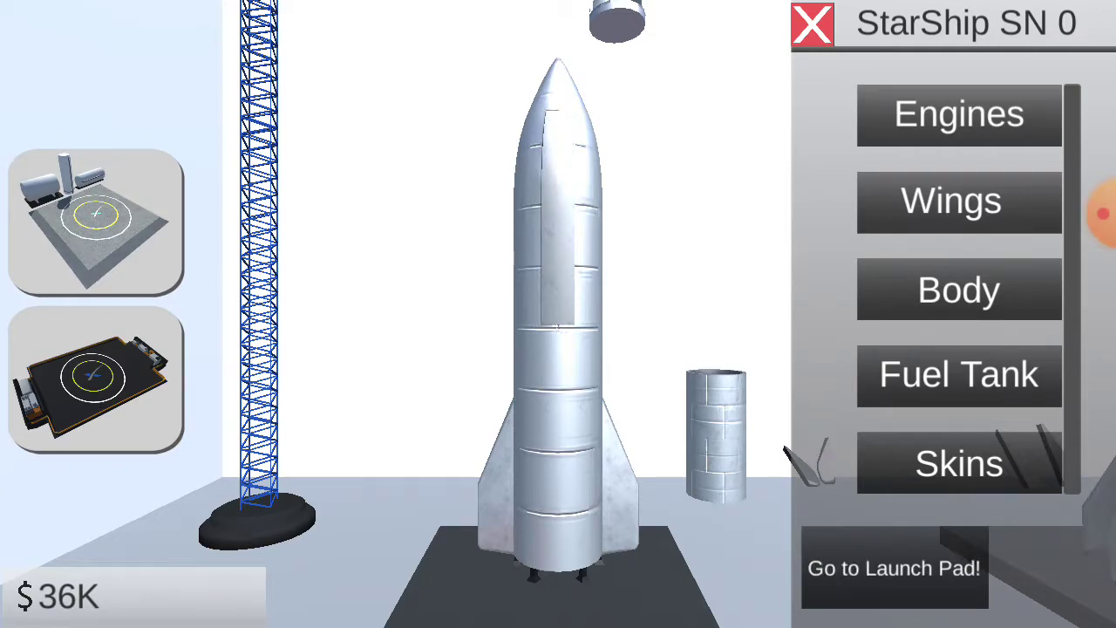
click(894, 567)
click(967, 153)
Step: Launch StarShip SN 0 at full throttle, land on the pad and collect earnings, reaching $83K
click(660, 496)
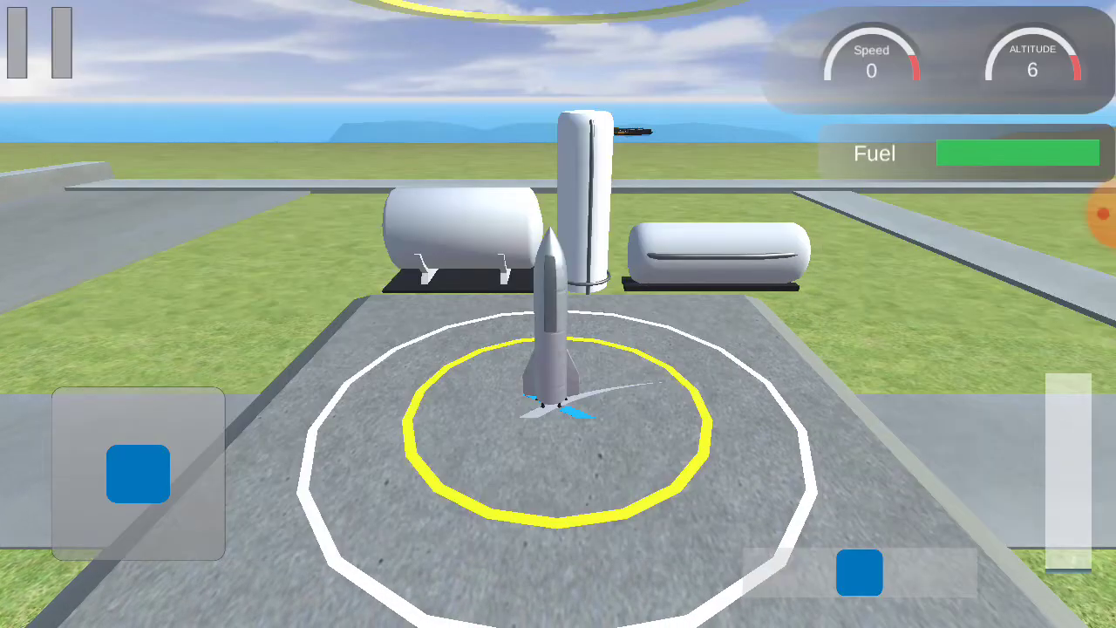
drag(1069, 559, 1068, 384)
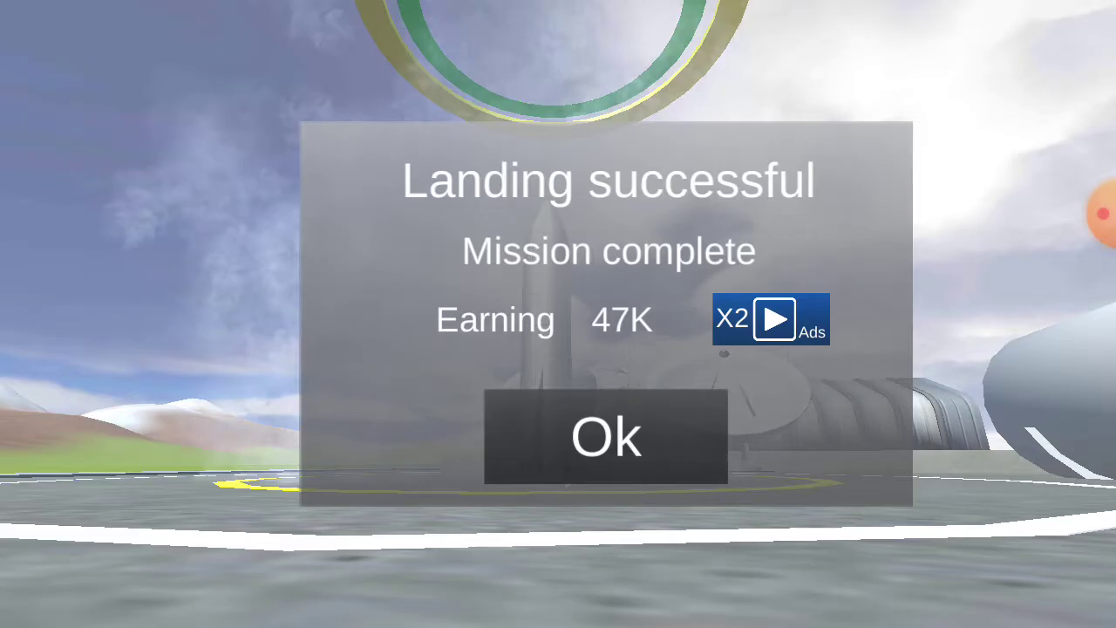
click(606, 439)
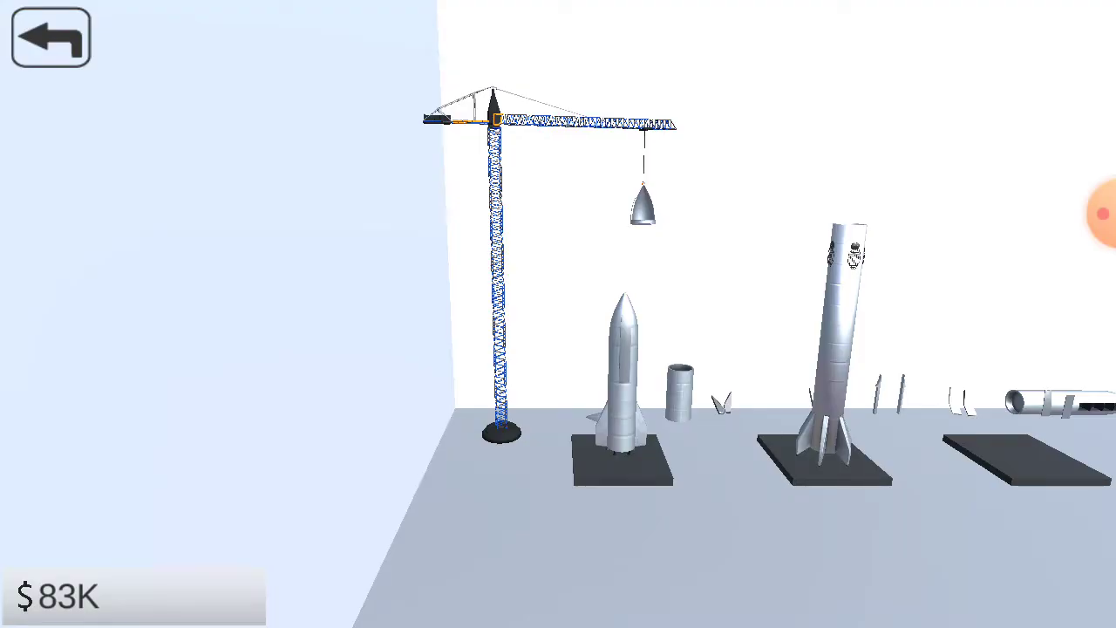
Step: Review StarShip SN 0's Body and Engines upgrades, with funds dropping to $30K
click(623, 384)
click(959, 375)
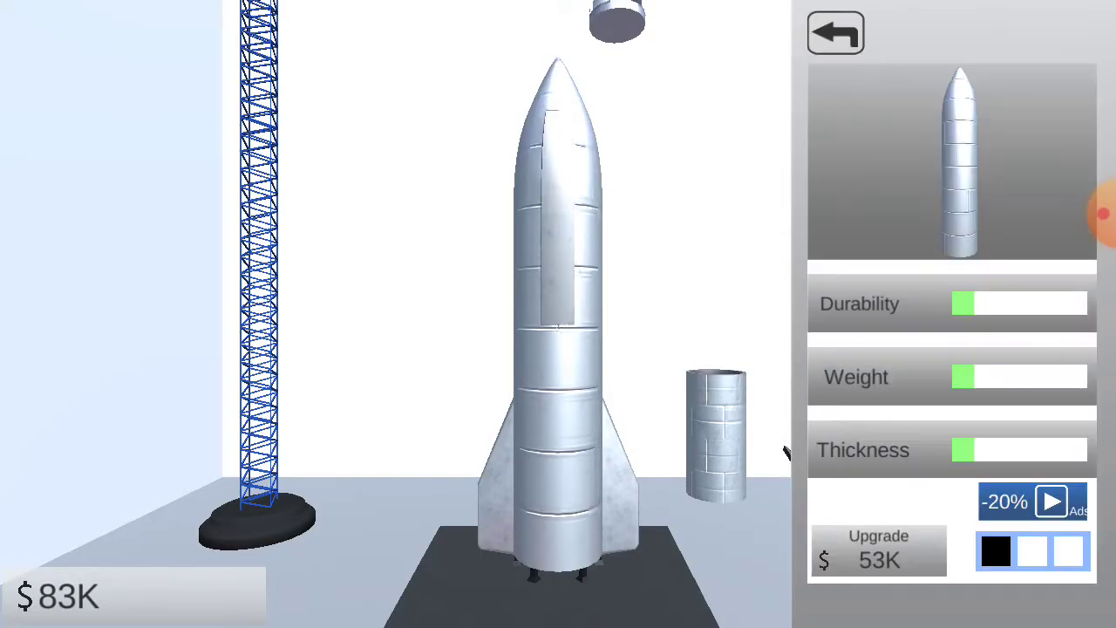
click(835, 33)
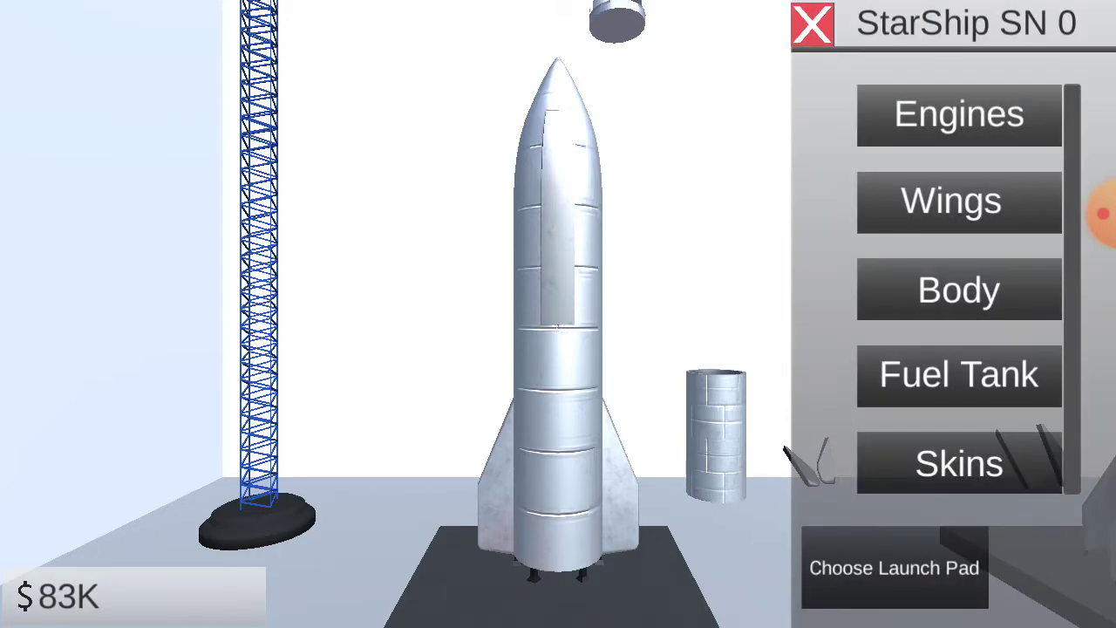
click(959, 109)
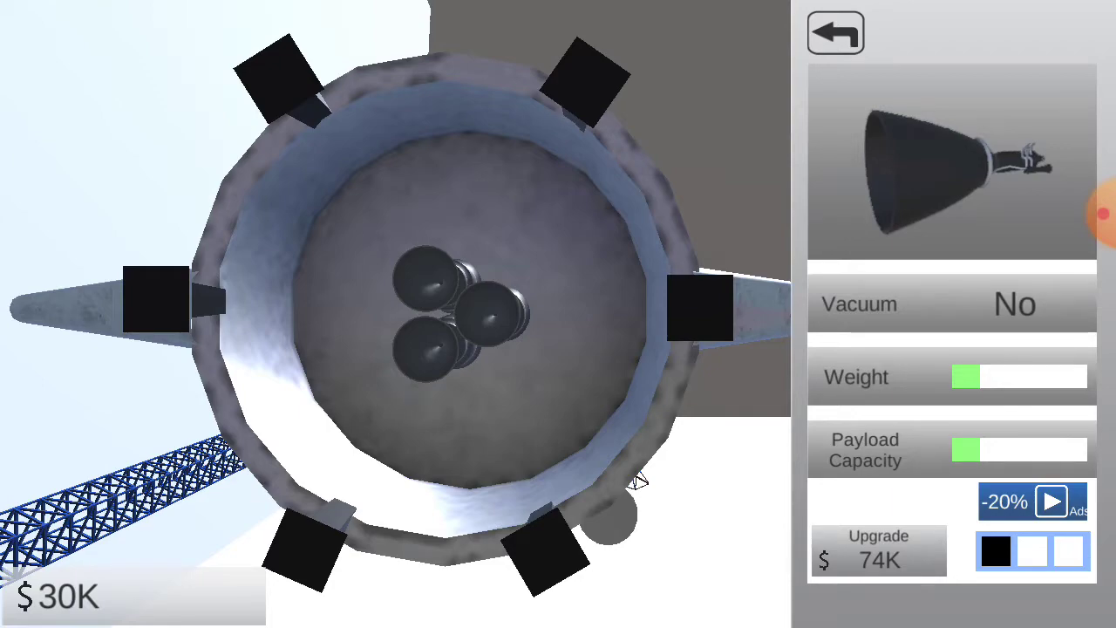
click(835, 33)
Step: Send StarShip SN 0 to the launch pad and start a fly-and-return flight
click(894, 568)
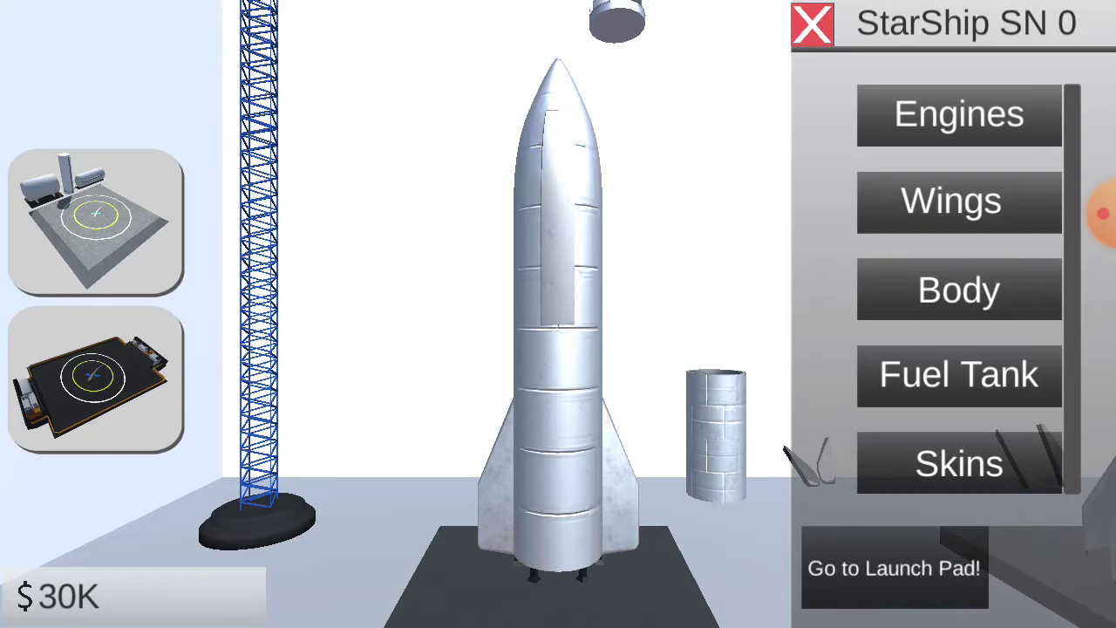
click(96, 384)
click(960, 150)
click(658, 497)
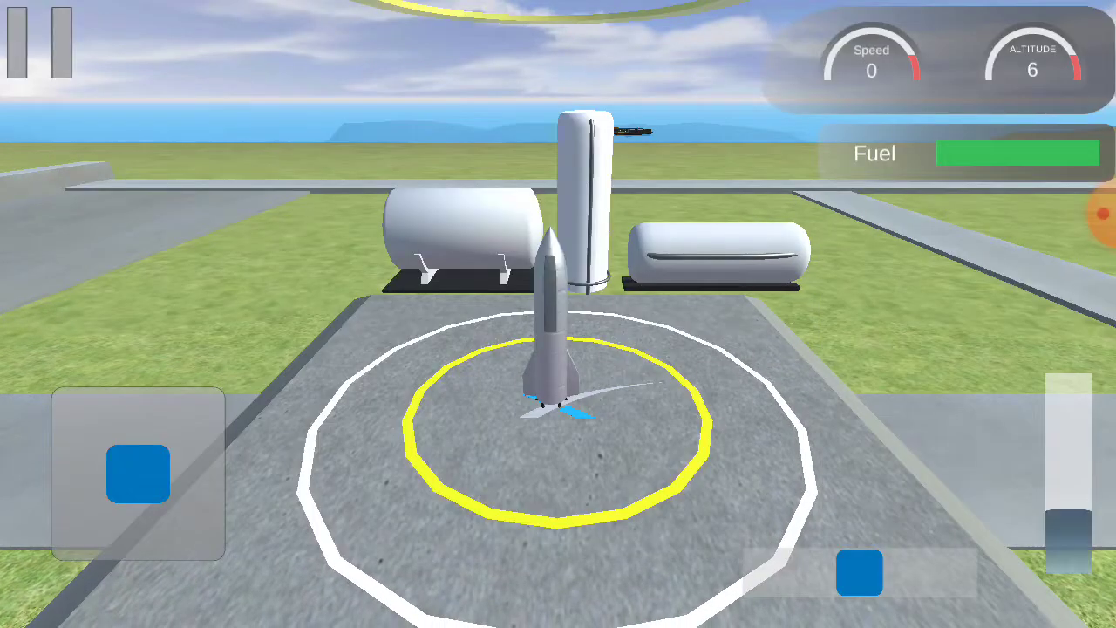
Step: Launch StarShip SN 0 at full thrust and bring it back onto the pad
drag(1069, 541, 1069, 388)
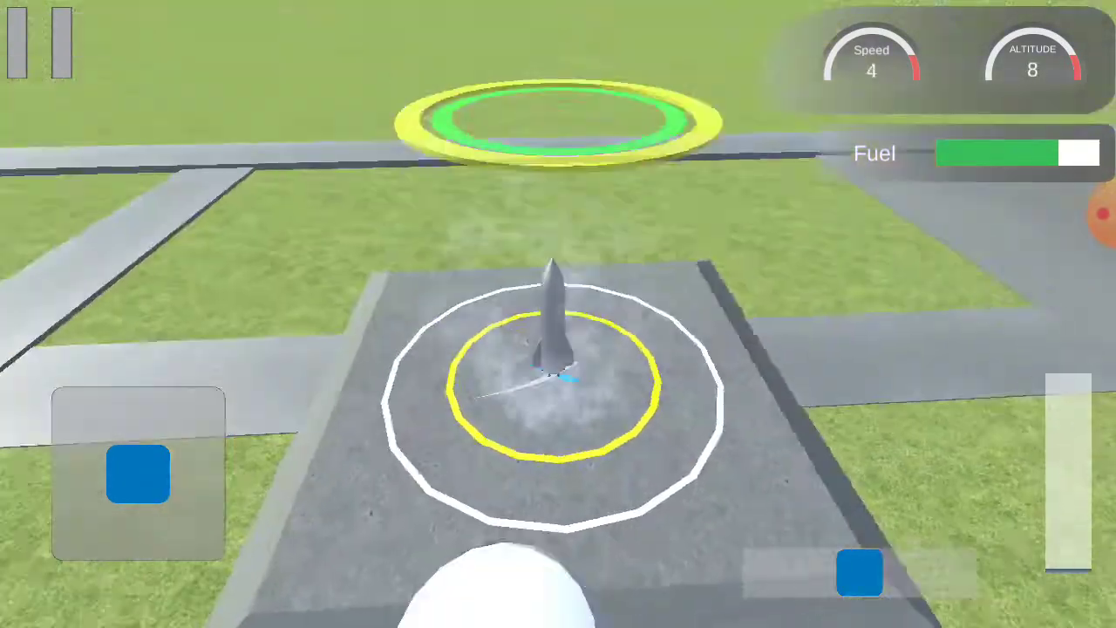
Step: Return to the hangar and upgrade StarShip SN 0's engines, leaving $6K
click(601, 439)
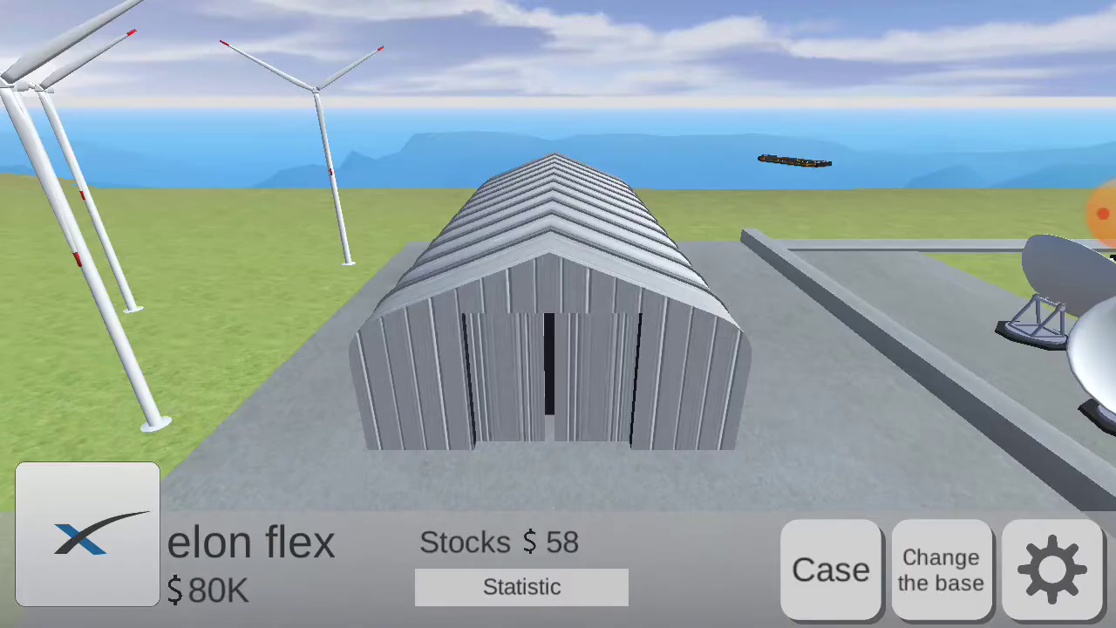
click(551, 366)
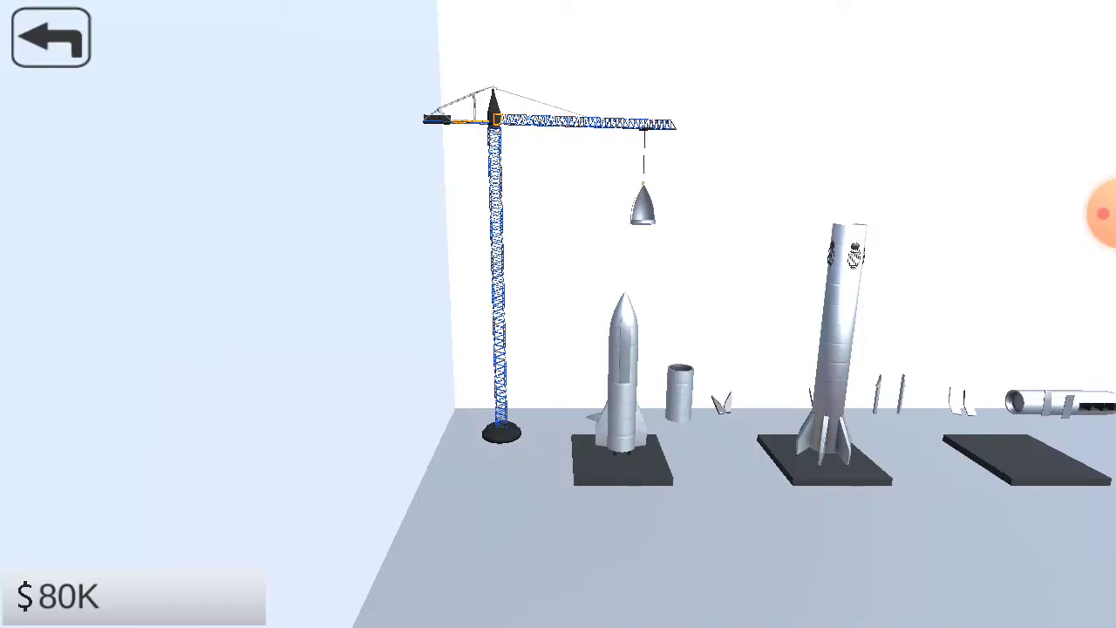
click(621, 384)
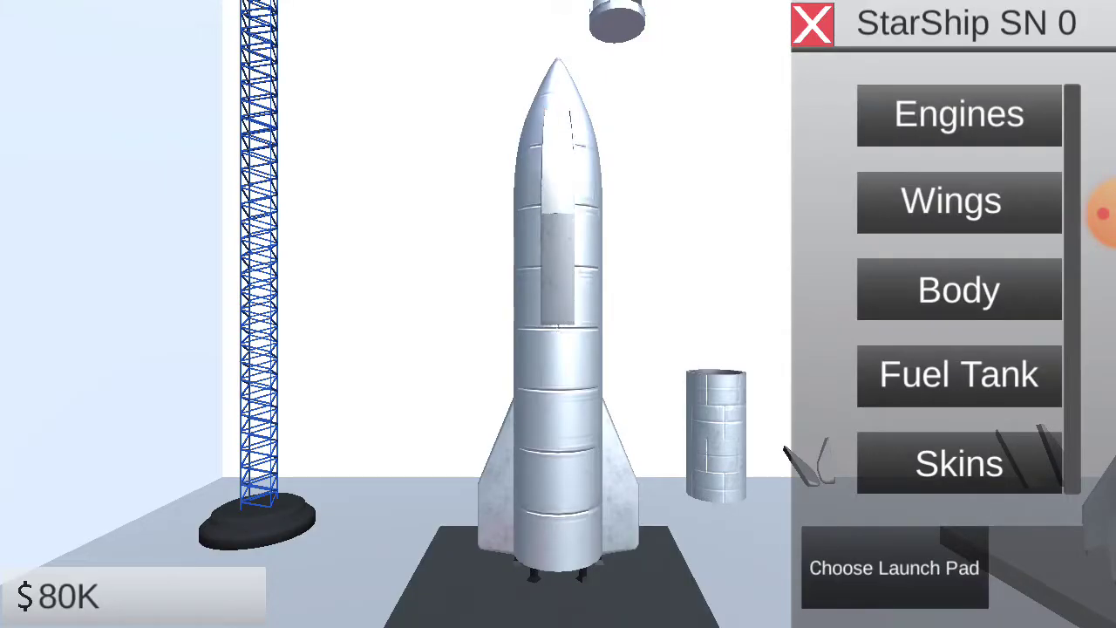
click(611, 488)
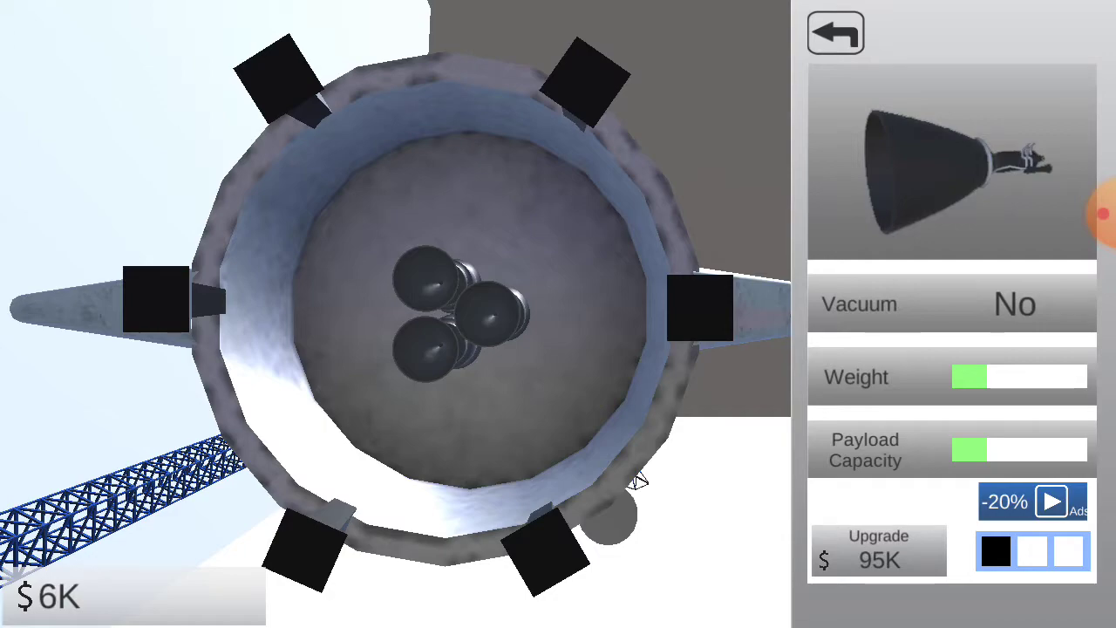
click(836, 33)
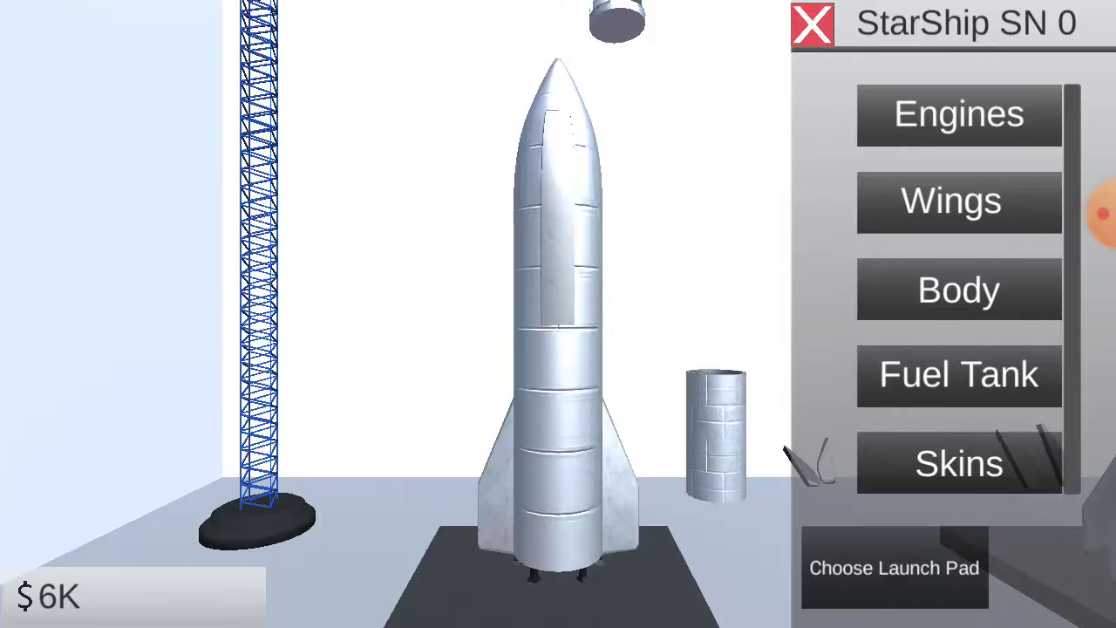
Step: Move StarShip SN 0 to the first launch pad
click(895, 568)
click(97, 222)
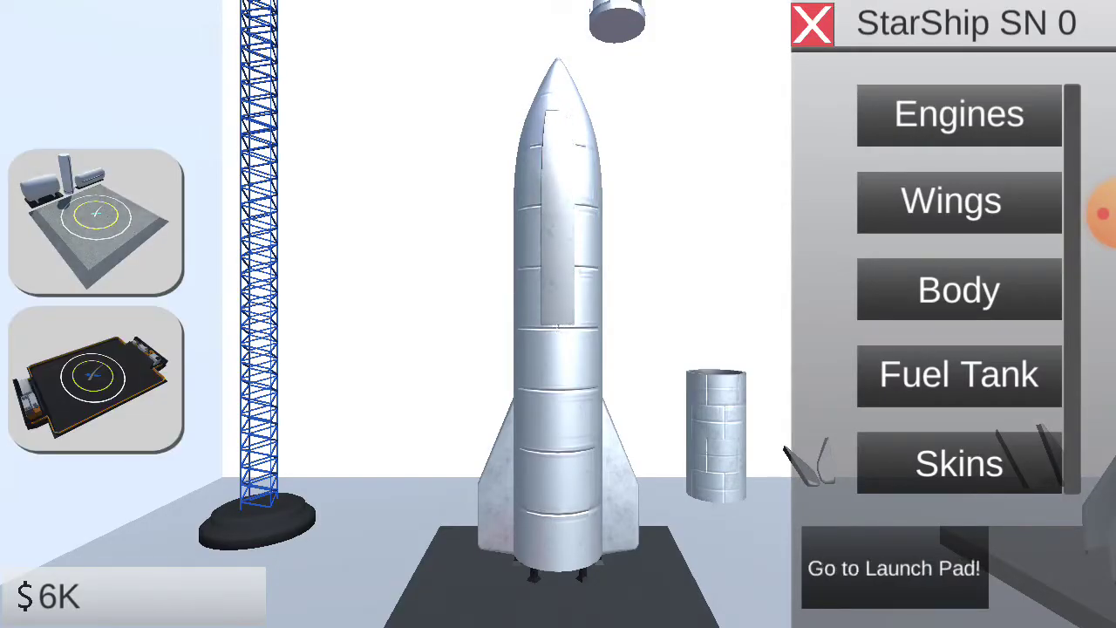
click(895, 568)
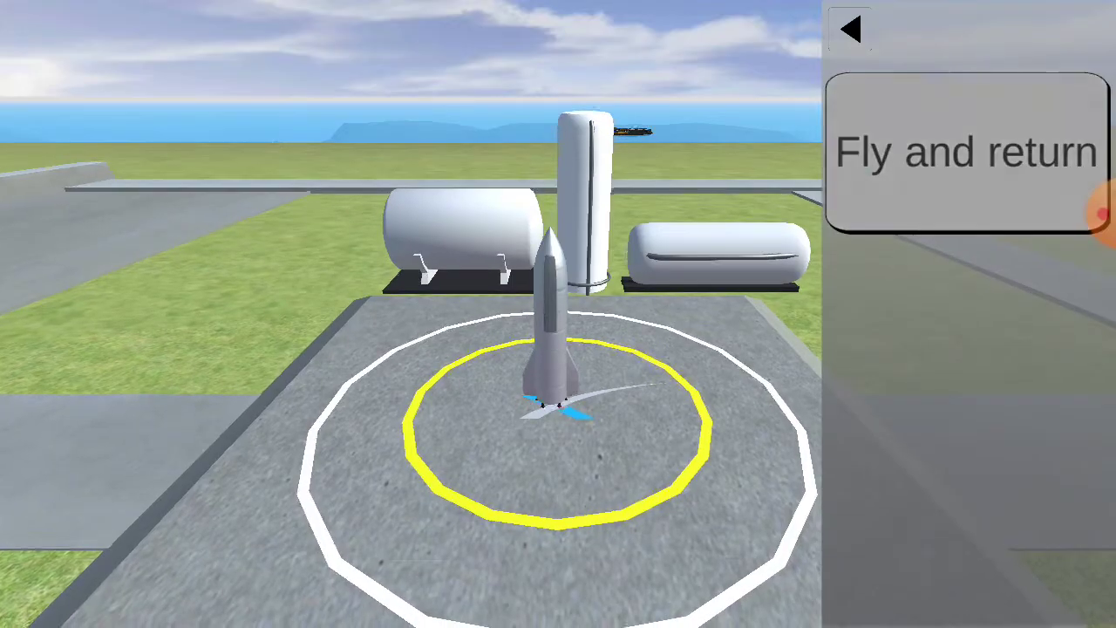
Step: Fly the fly-and-return mission at full thrust, then ease off the throttle to land on the pad
click(960, 150)
click(653, 498)
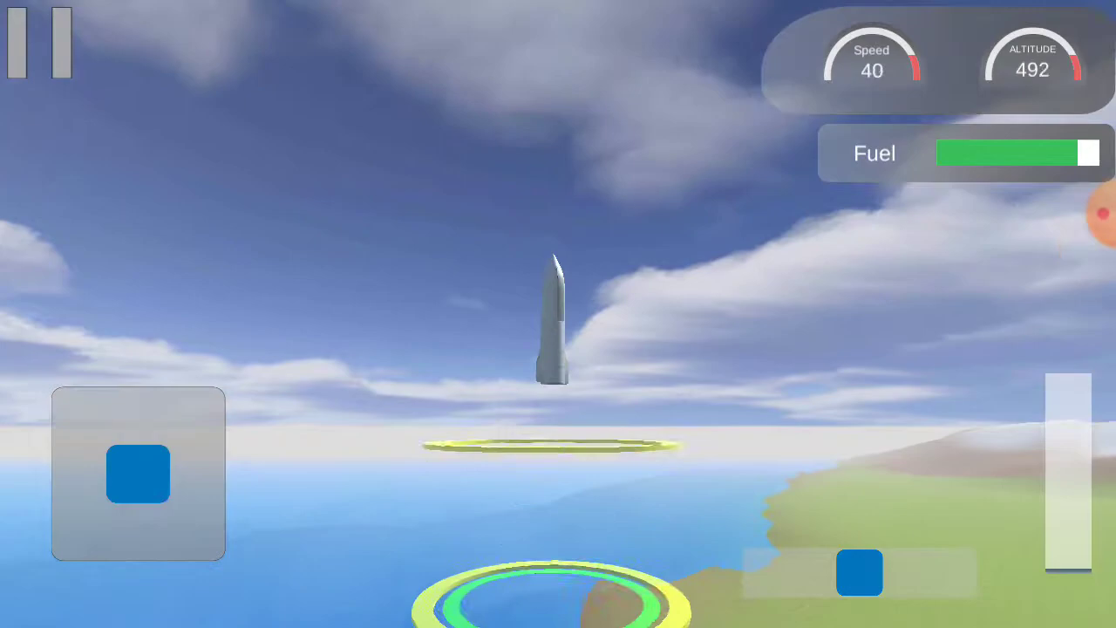
drag(1068, 567, 1069, 384)
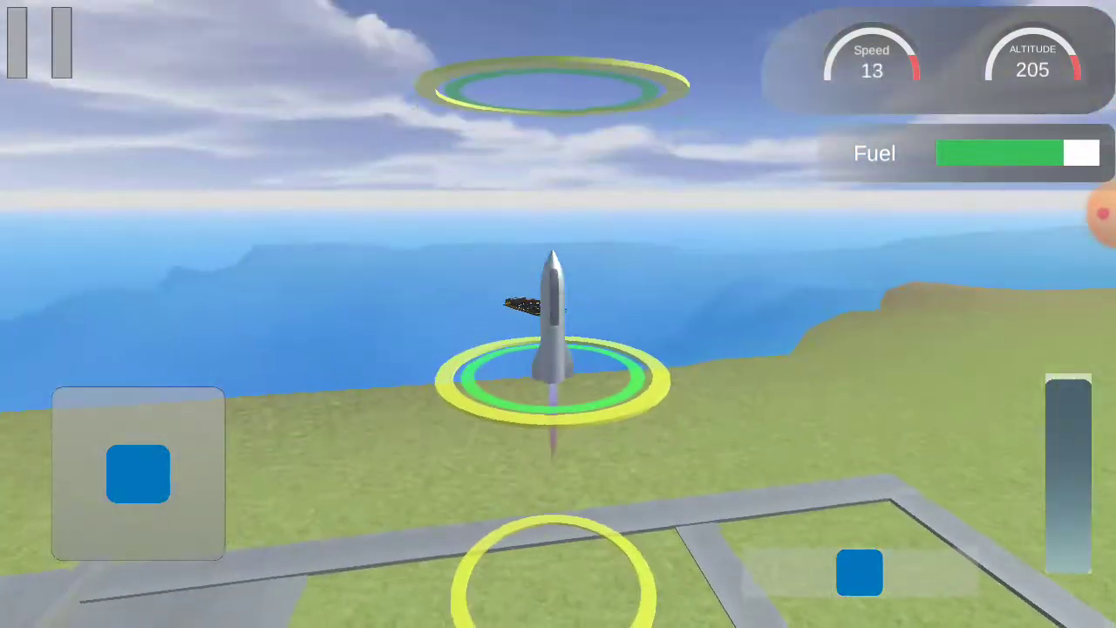
mouse_move(1068, 384)
mouse_down()
mouse_move(1069, 567)
mouse_move(1068, 384)
mouse_up()
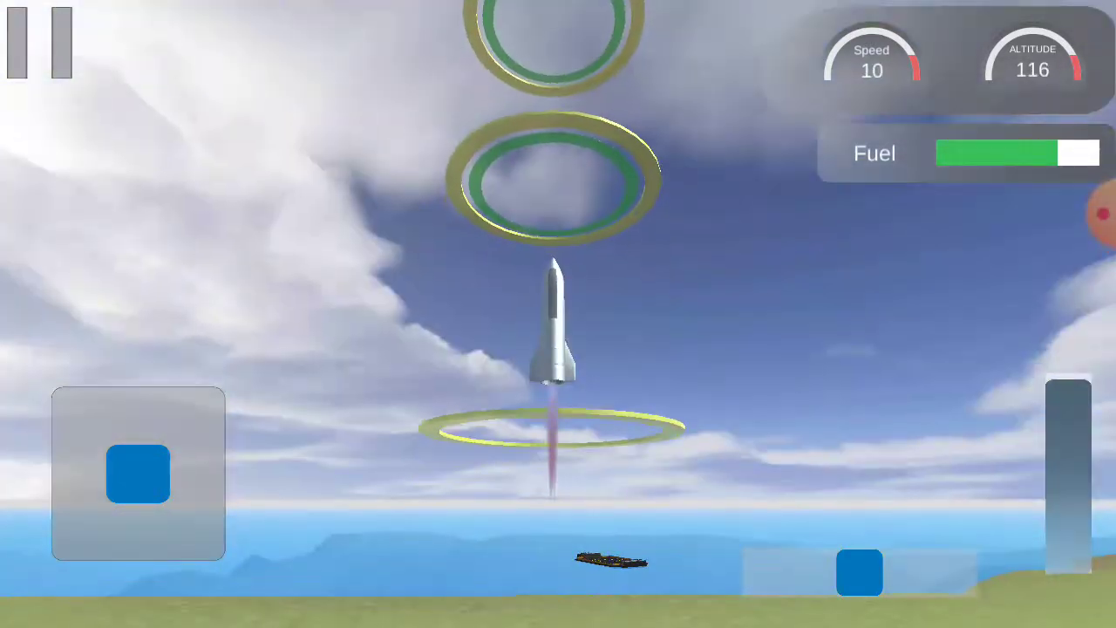
mouse_move(1068, 383)
mouse_down()
mouse_move(1068, 567)
mouse_move(1068, 436)
mouse_up()
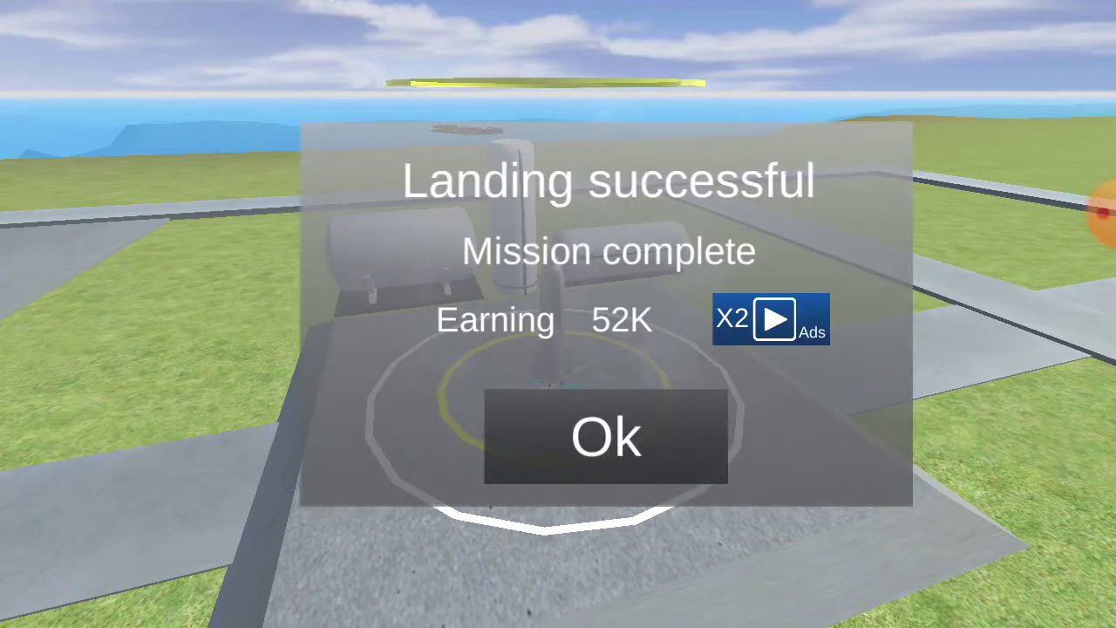
Step: Accept the 52K landing earnings and go into the hangar
click(606, 436)
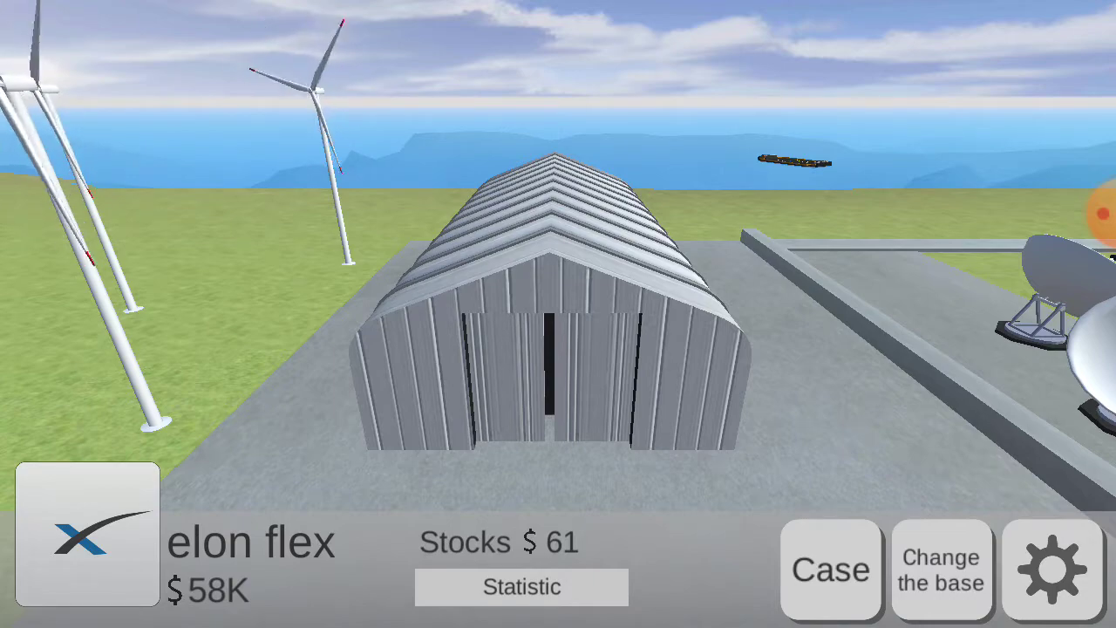
click(559, 366)
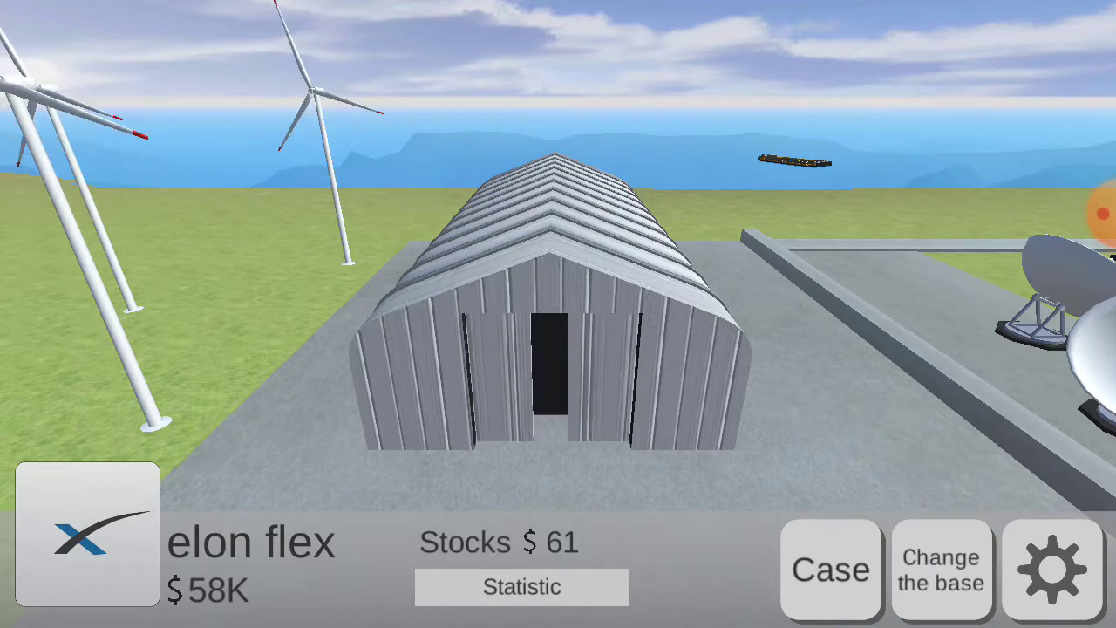
click(623, 375)
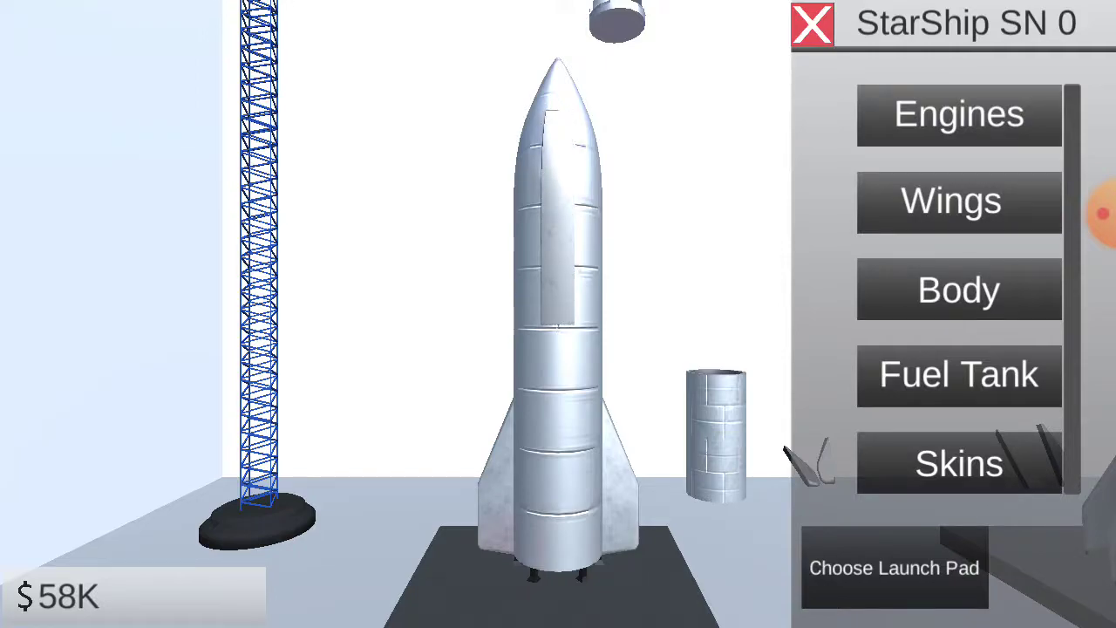
click(959, 202)
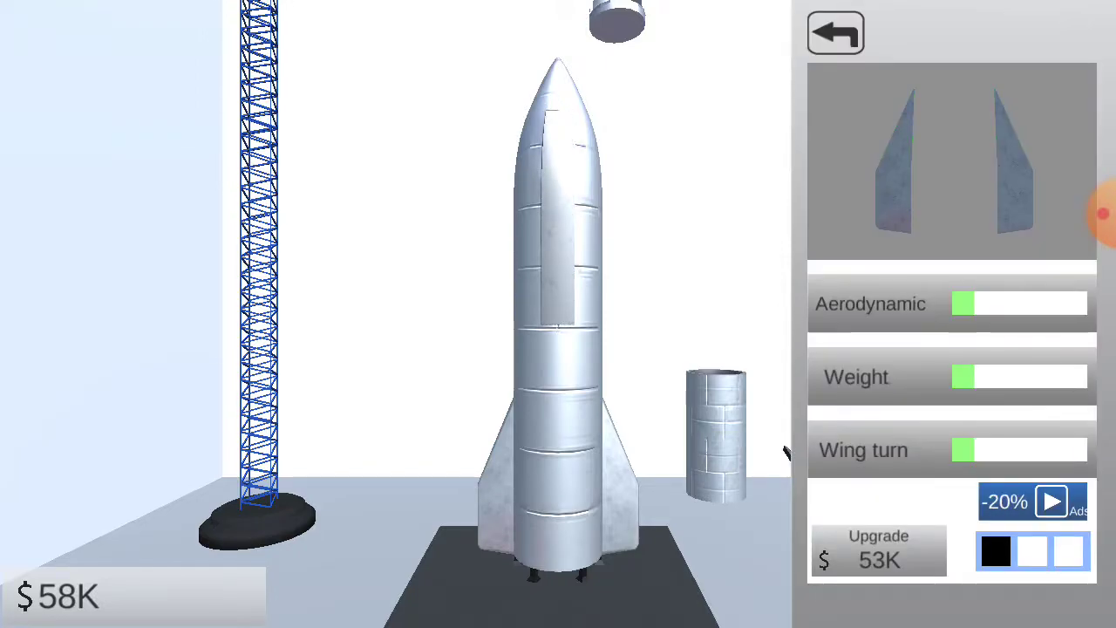
click(835, 33)
click(959, 111)
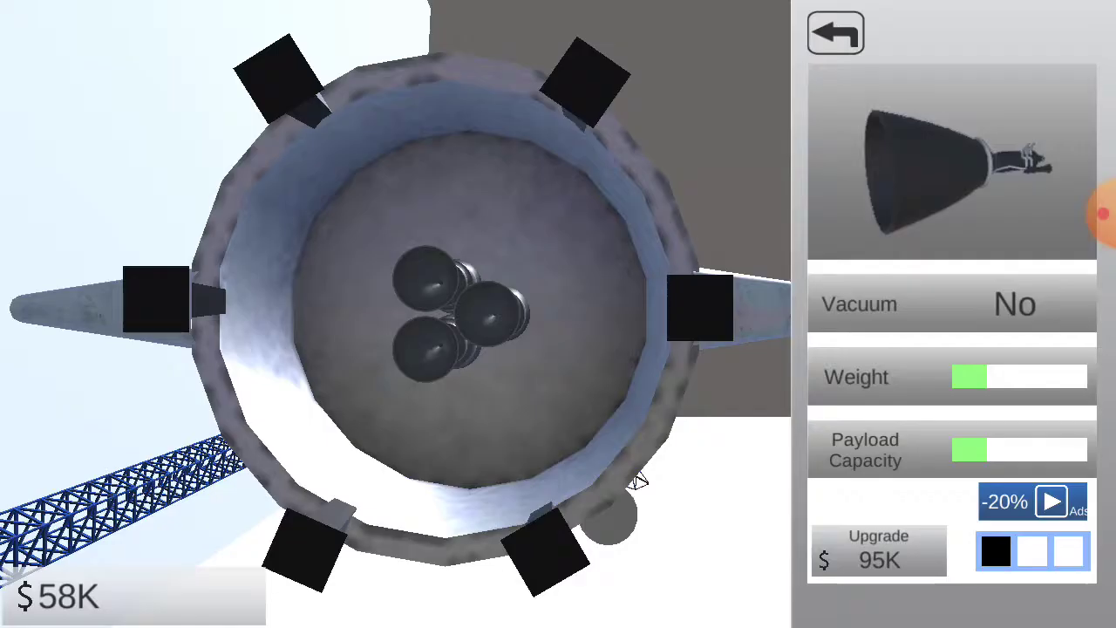
Step: Send StarShip SN 0 to the launch pad and start the 500 m fly-and-return flight
click(836, 33)
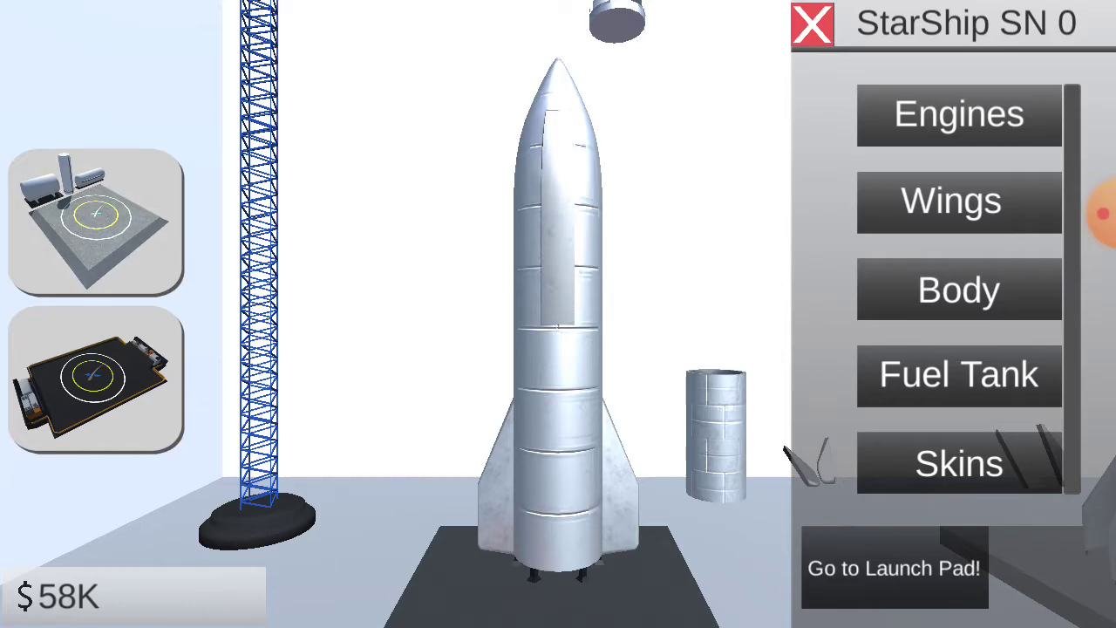
click(894, 568)
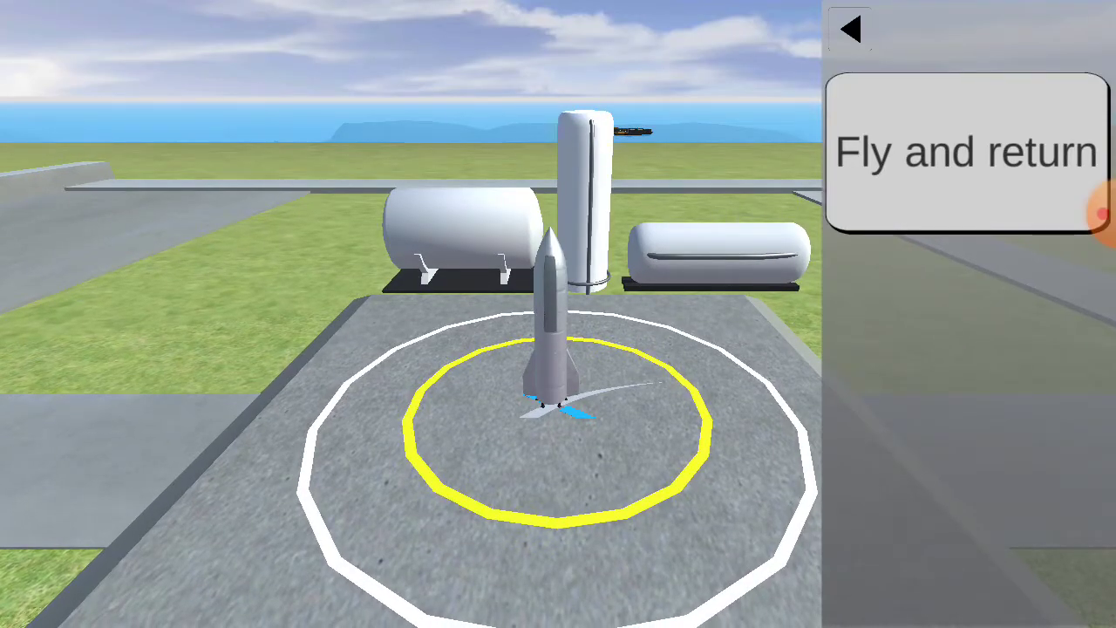
click(967, 153)
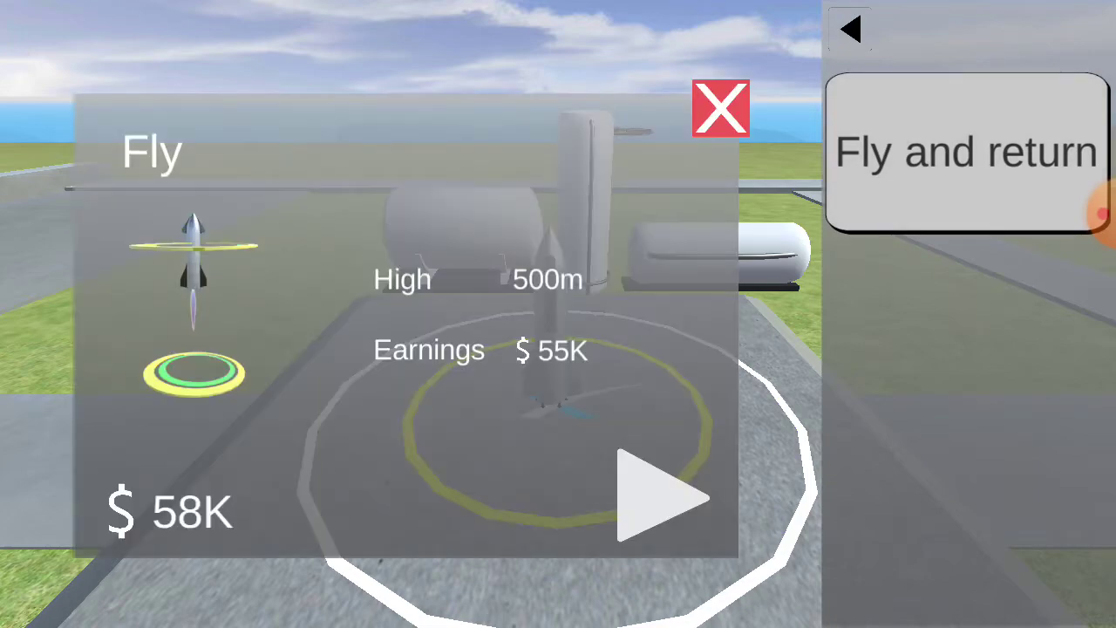
click(660, 496)
Step: Launch StarShip SN 0 to about 500 m, ease thrust through the rings, and land for 55K
drag(1069, 541, 1069, 384)
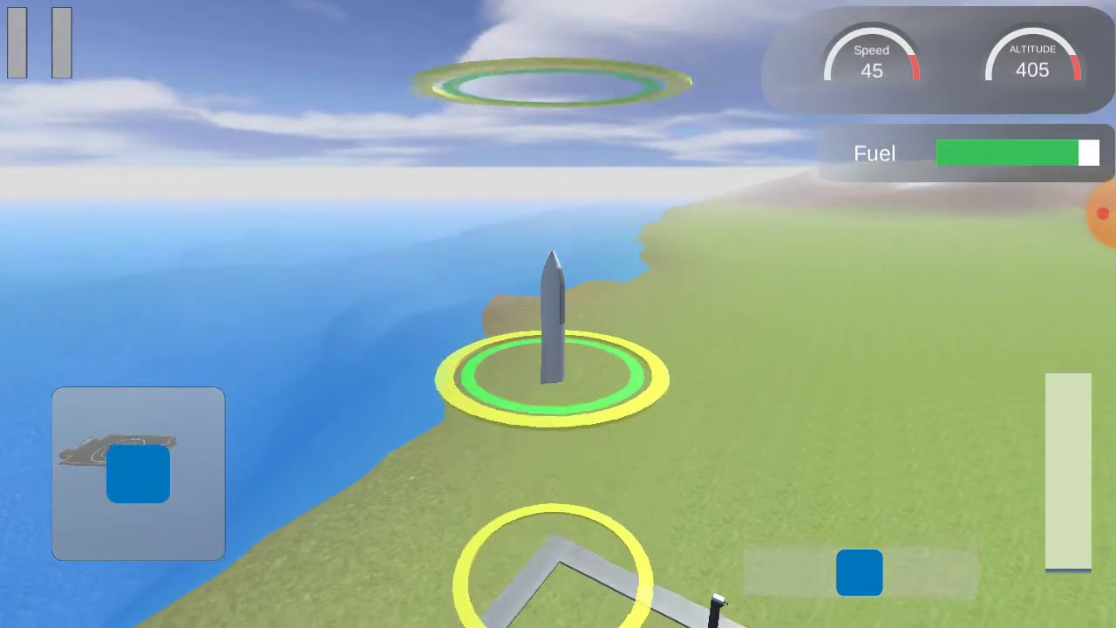
drag(1068, 567, 1068, 384)
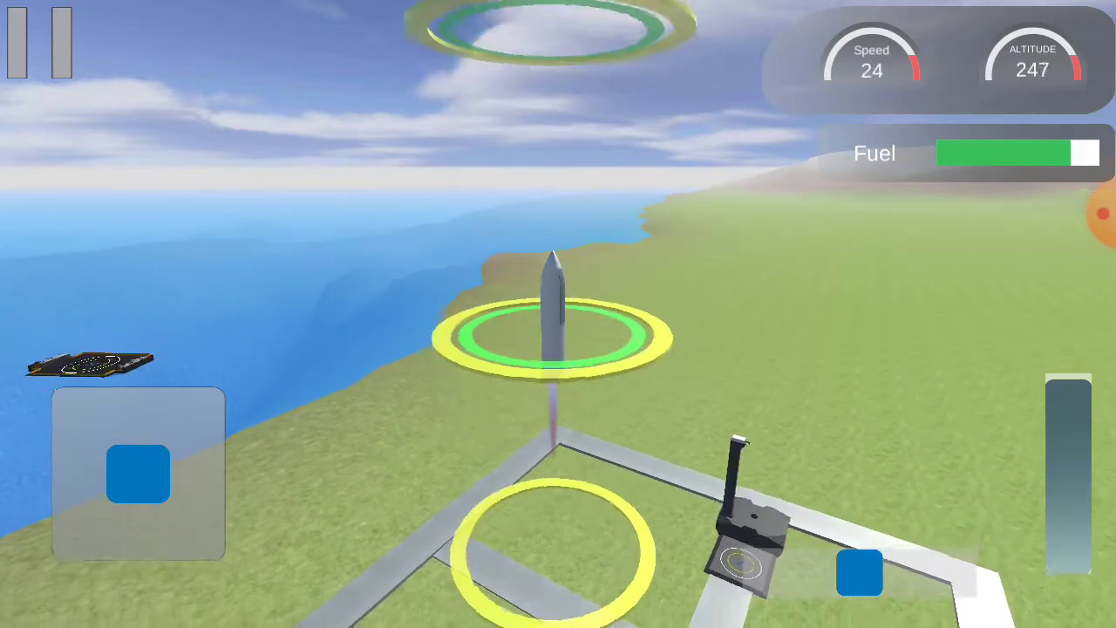
mouse_move(1068, 384)
mouse_down()
mouse_move(1069, 484)
mouse_move(1068, 402)
mouse_up()
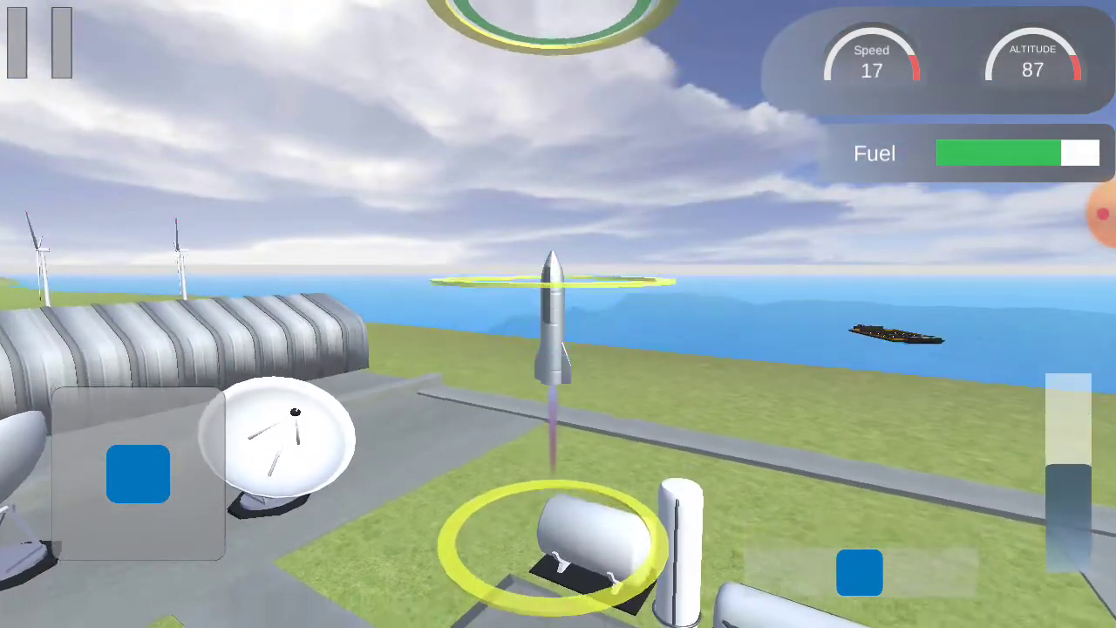
drag(1069, 388, 1069, 519)
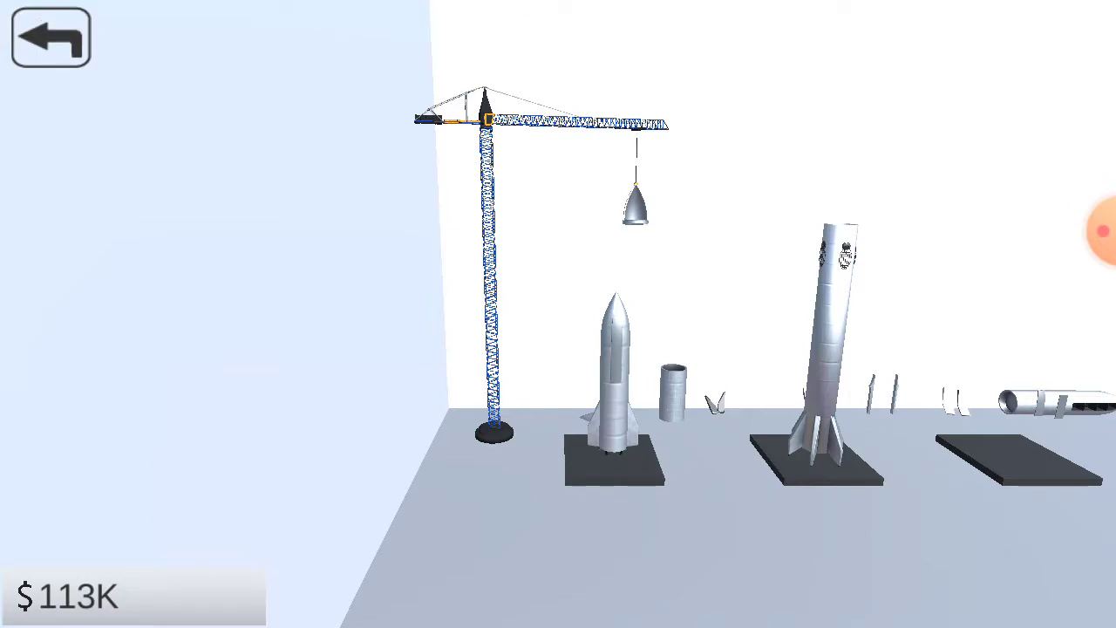
click(615, 375)
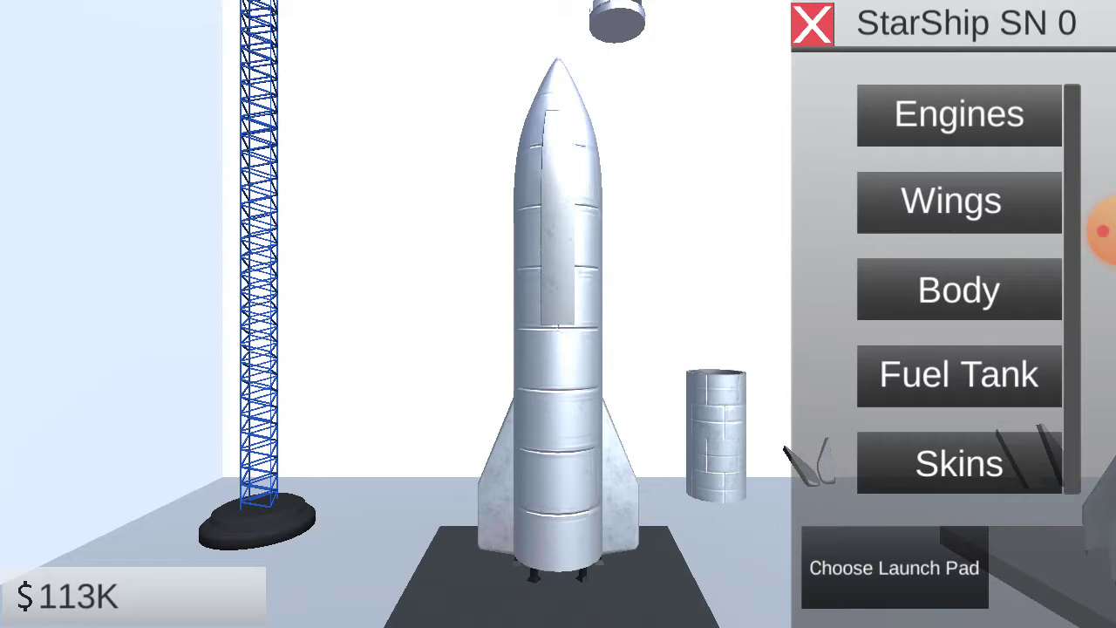
Step: Buy a 95K engine upgrade for StarShip SN 0, leaving $18K, and move it to the pad
click(637, 481)
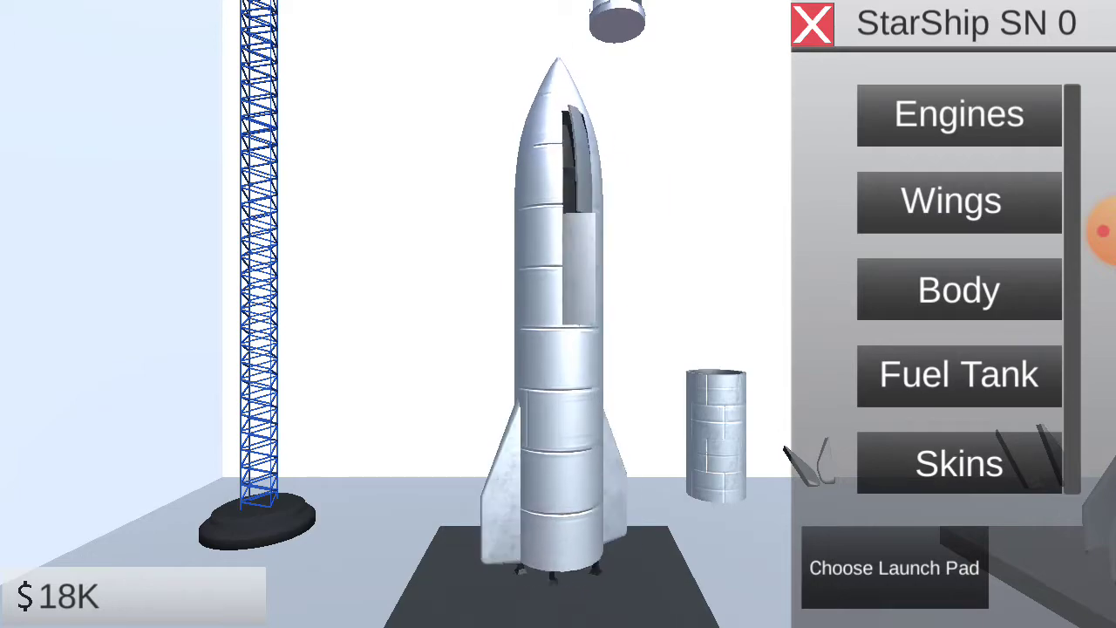
click(895, 568)
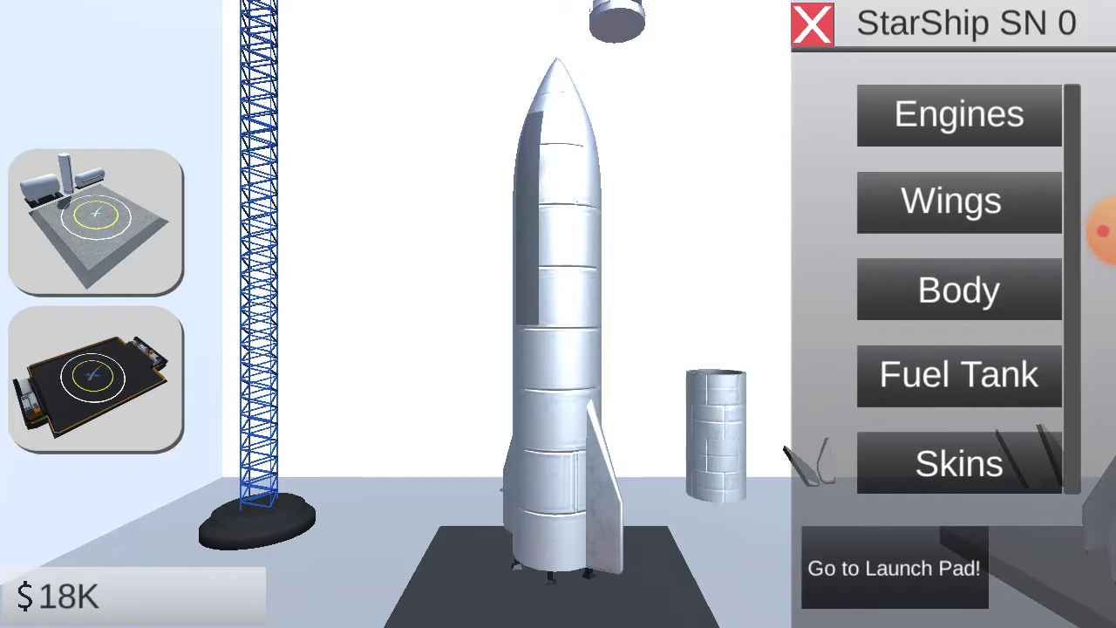
click(895, 568)
Step: Fly the 525 m fly-and-return mission and land StarShip SN 0 back on the pad for 58K
click(966, 152)
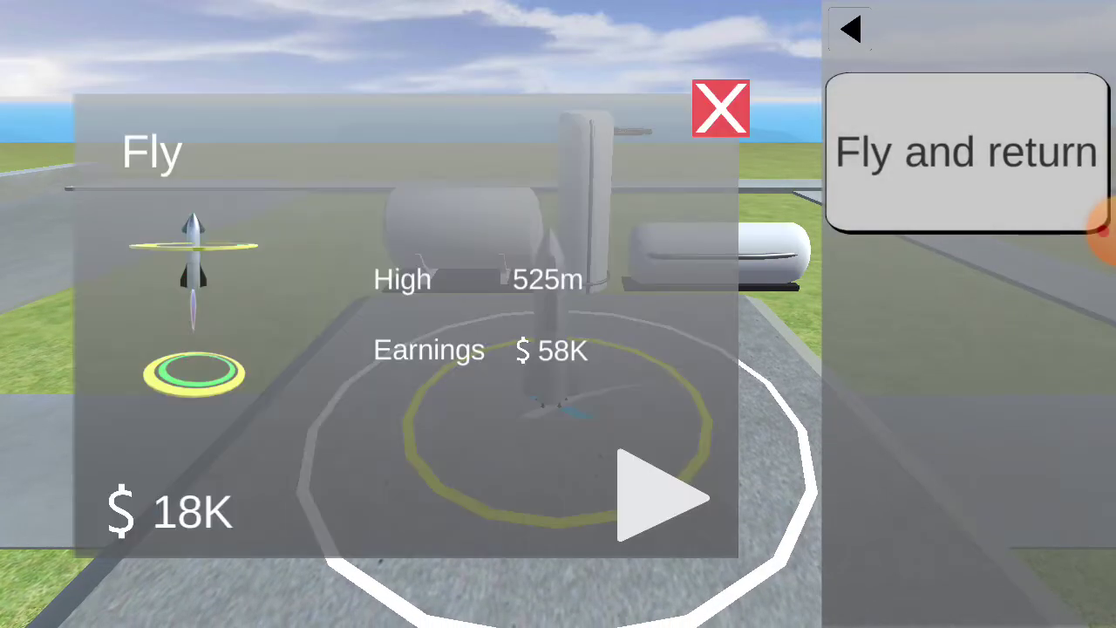
click(655, 498)
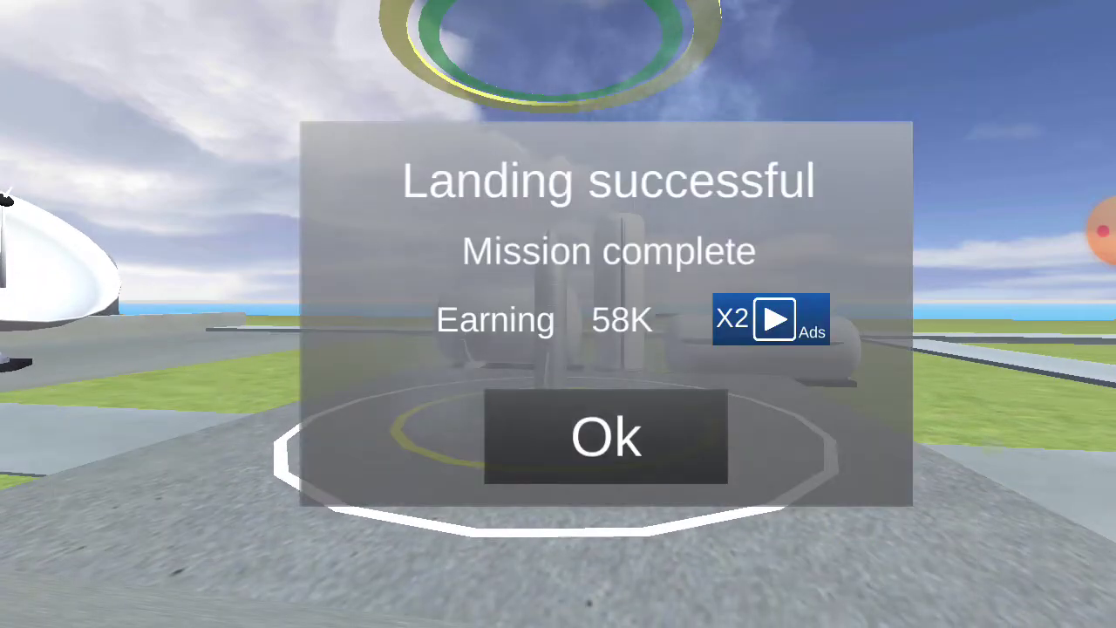
click(606, 437)
Step: Review StarShip SN 0's engine stats, then place it on the first pad's fly-and-return mission
click(554, 366)
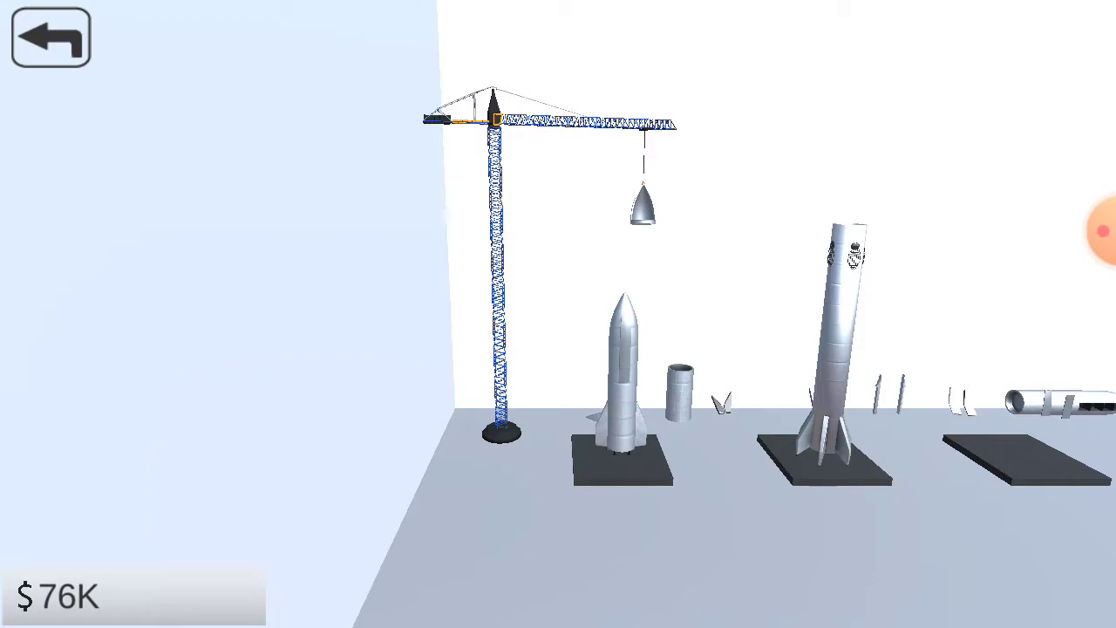
click(623, 375)
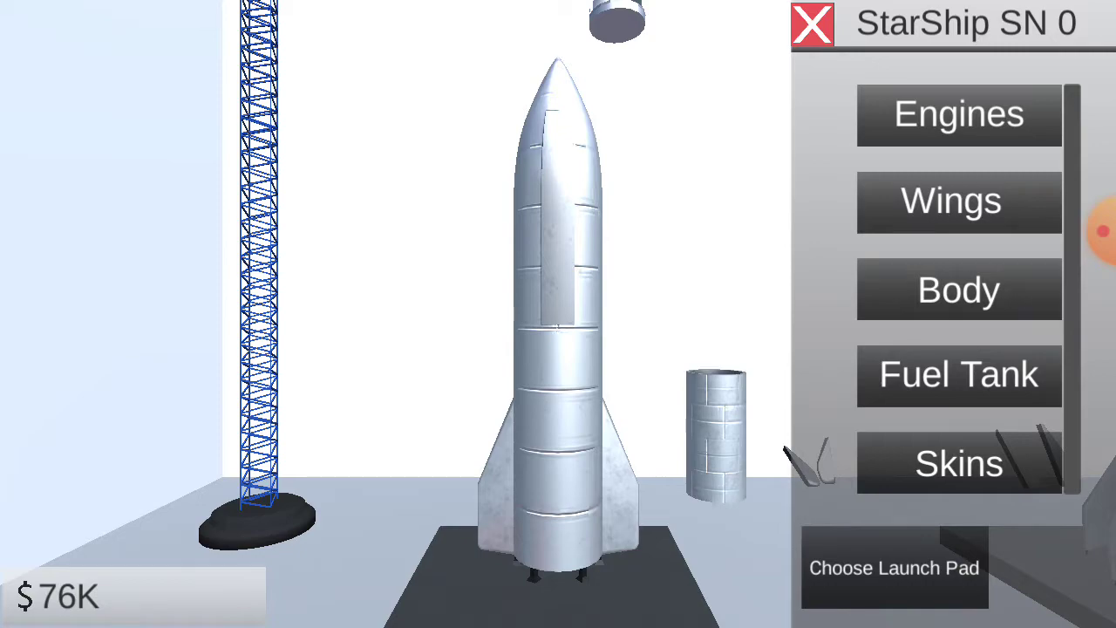
click(639, 480)
click(835, 33)
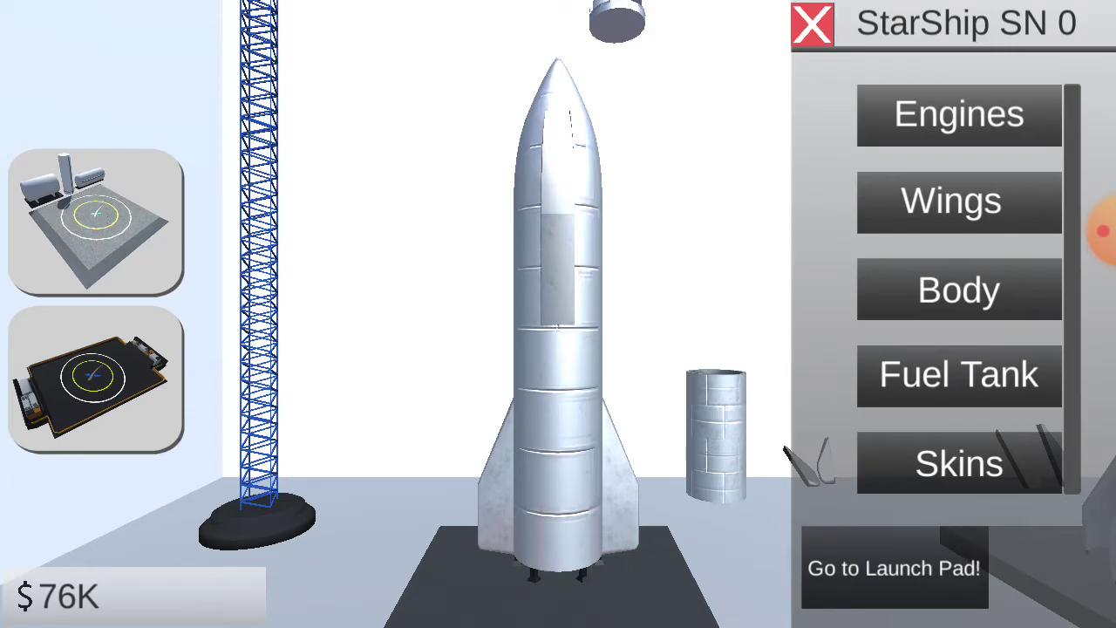
click(894, 568)
click(959, 149)
Step: Launch StarShip SN 0 at full throttle and fly the mission, ending with $96K
click(659, 497)
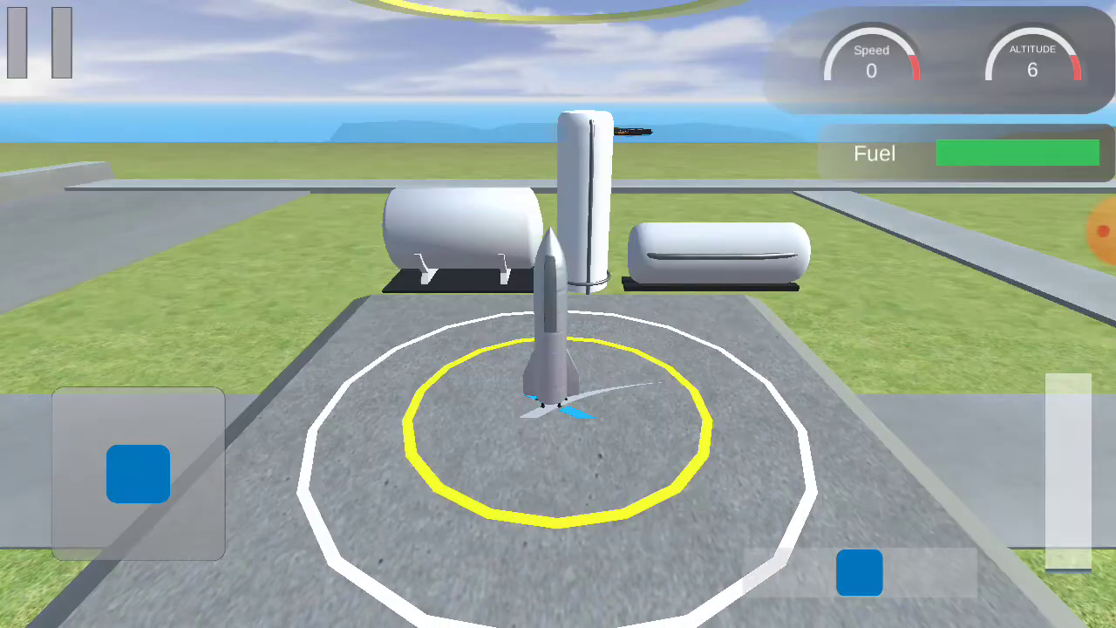
drag(1068, 567, 1069, 384)
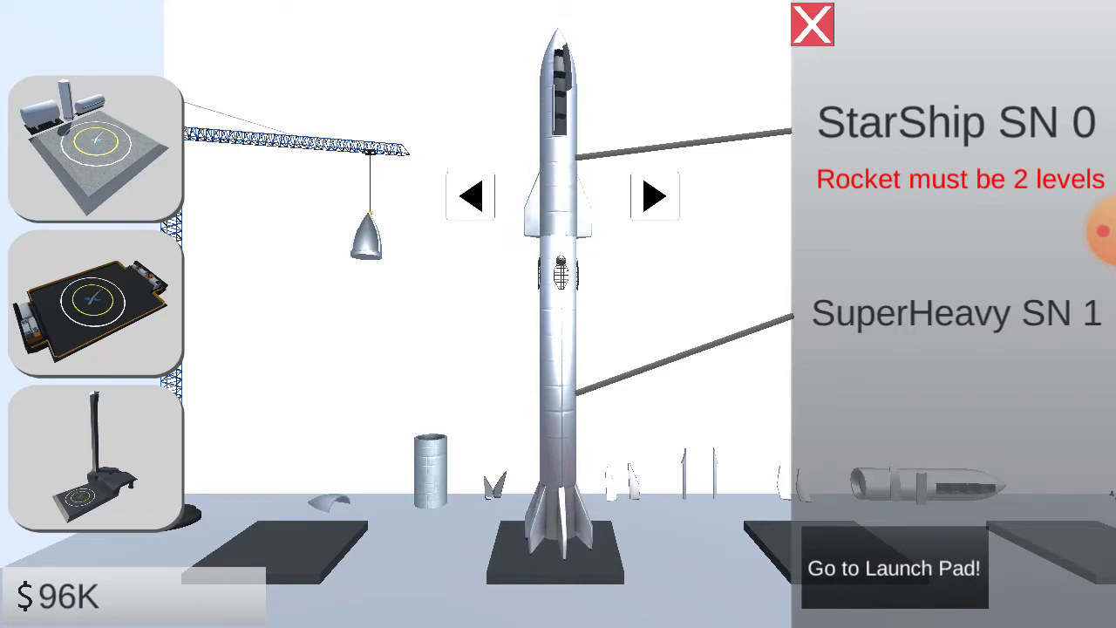
Step: Upgrade StarShip SN 0's wings, dropping funds to $43K
click(813, 24)
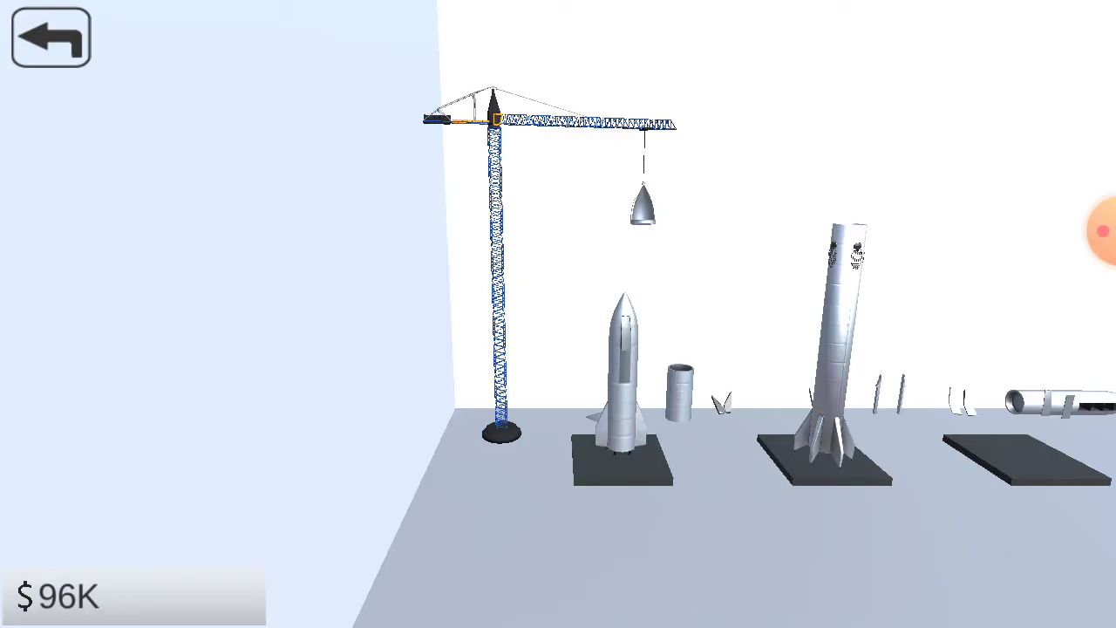
click(622, 375)
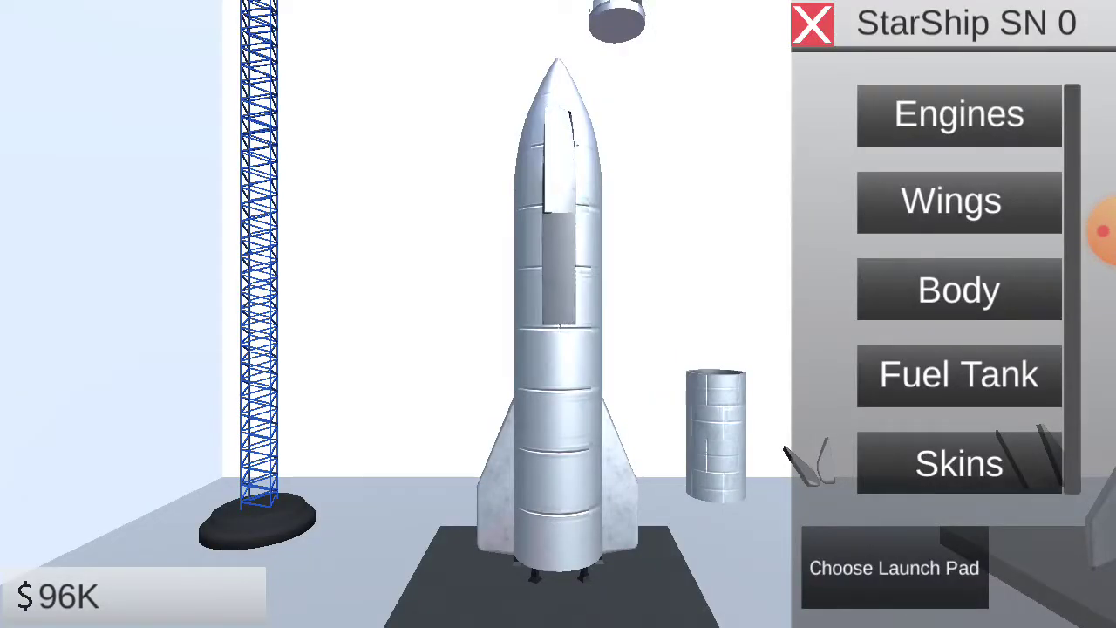
click(960, 201)
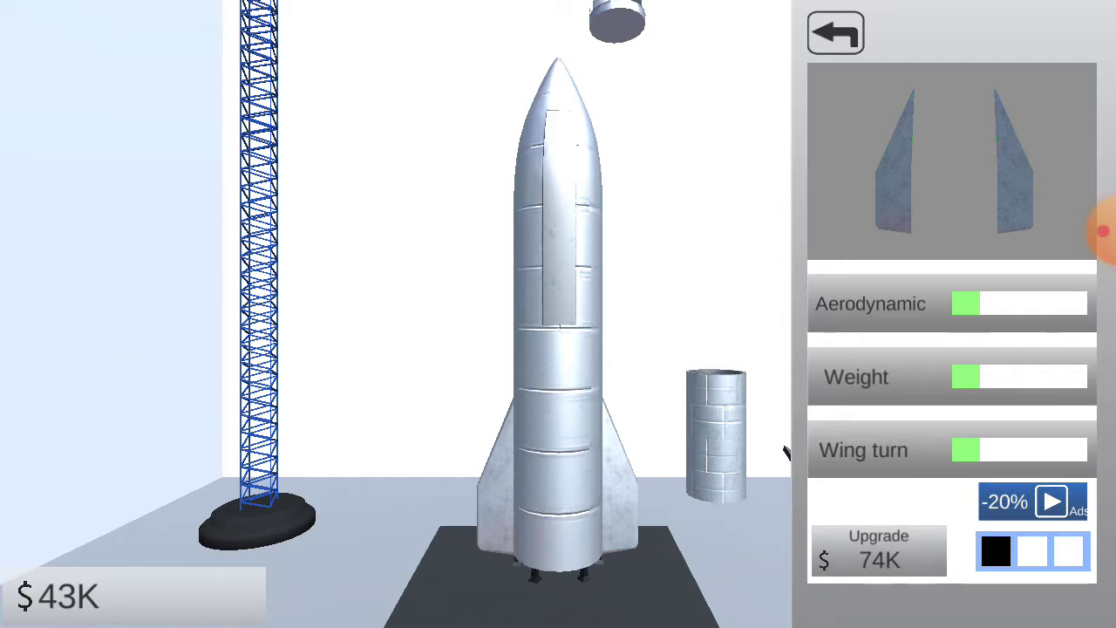
Step: Put StarShip SN 0 on the launch pad and start the 575 m fly-and-return mission
click(835, 33)
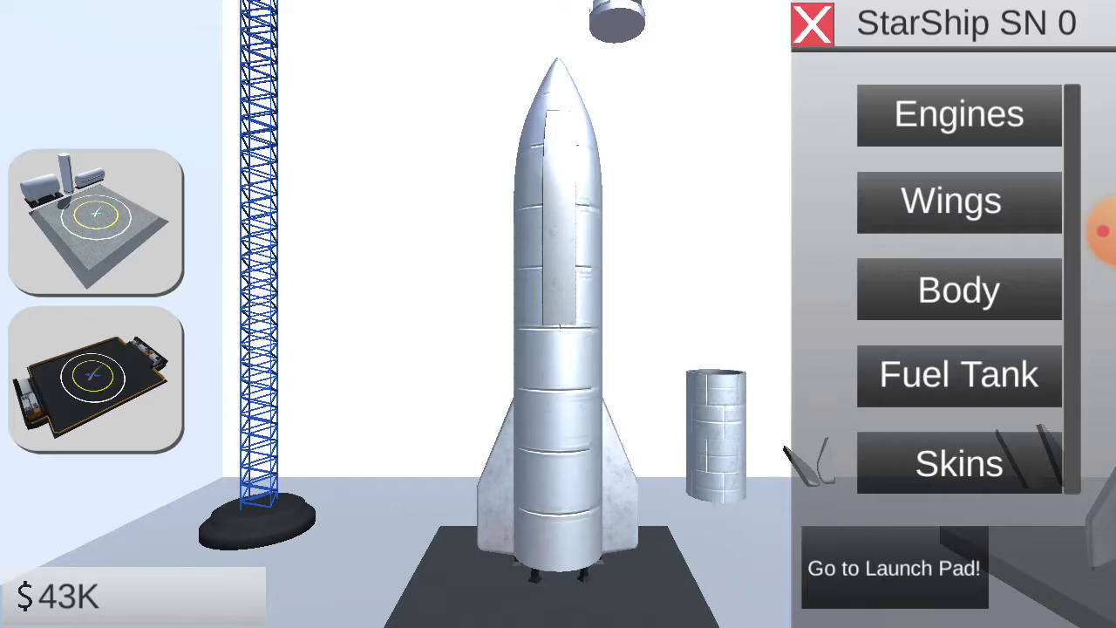
click(894, 568)
click(967, 153)
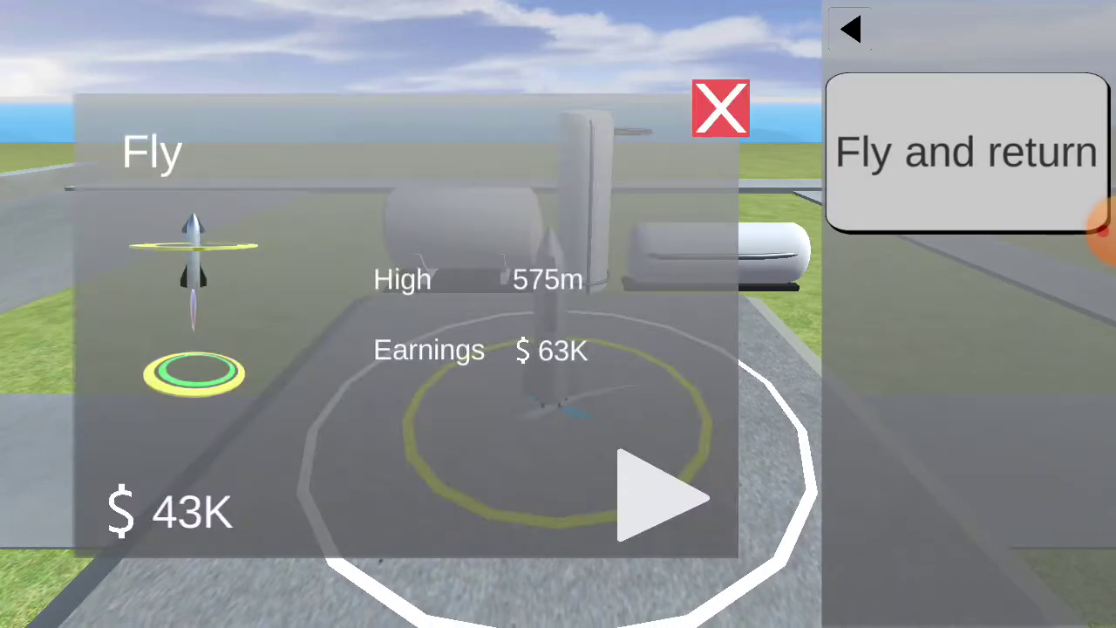
click(661, 496)
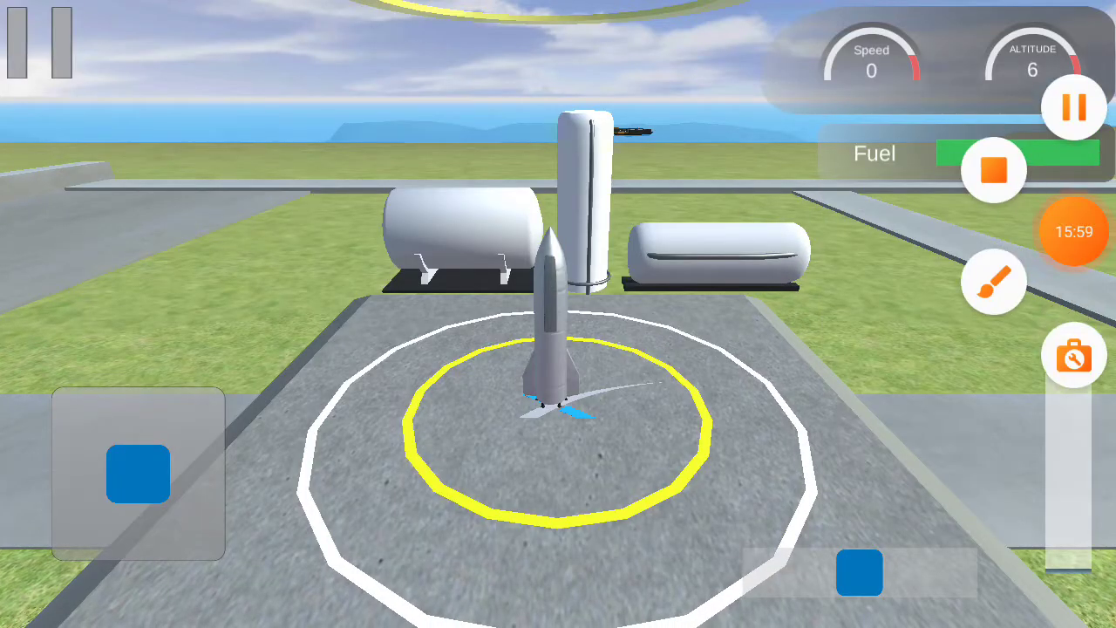
Step: Launch StarShip SN 0, modulate thrust through the rings, and land it, reaching $106K
drag(1069, 558, 1068, 384)
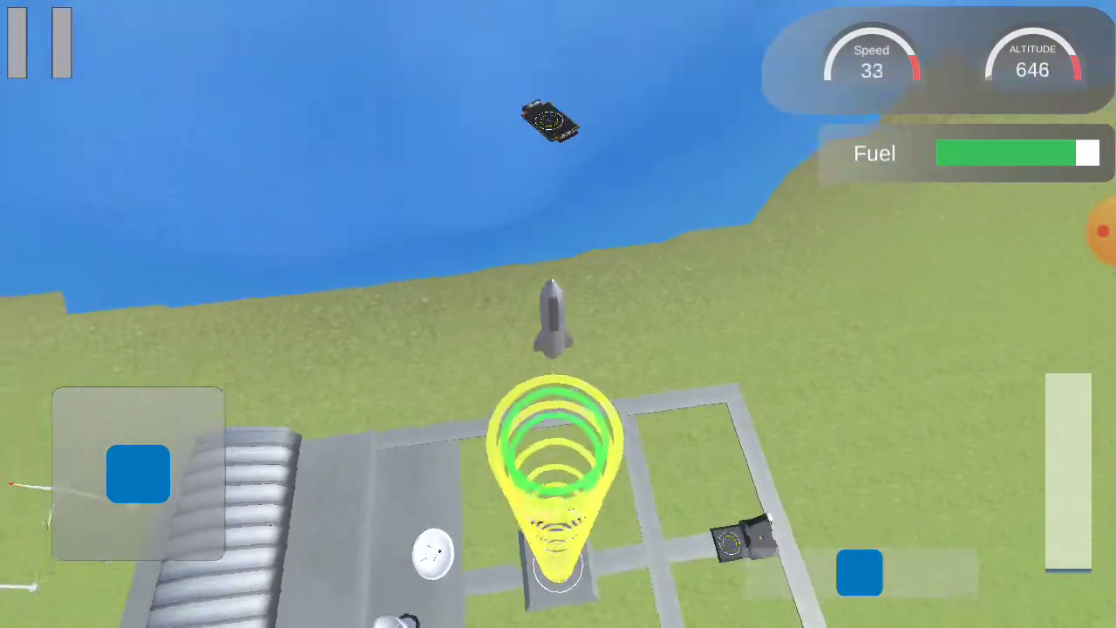
key(space)
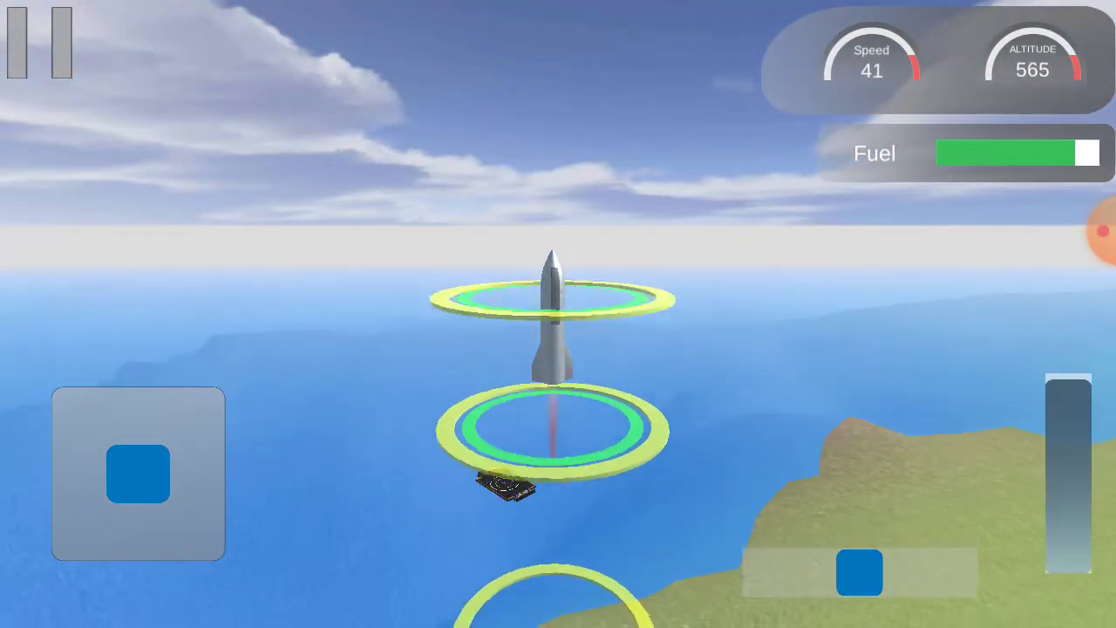
key(ctrl)
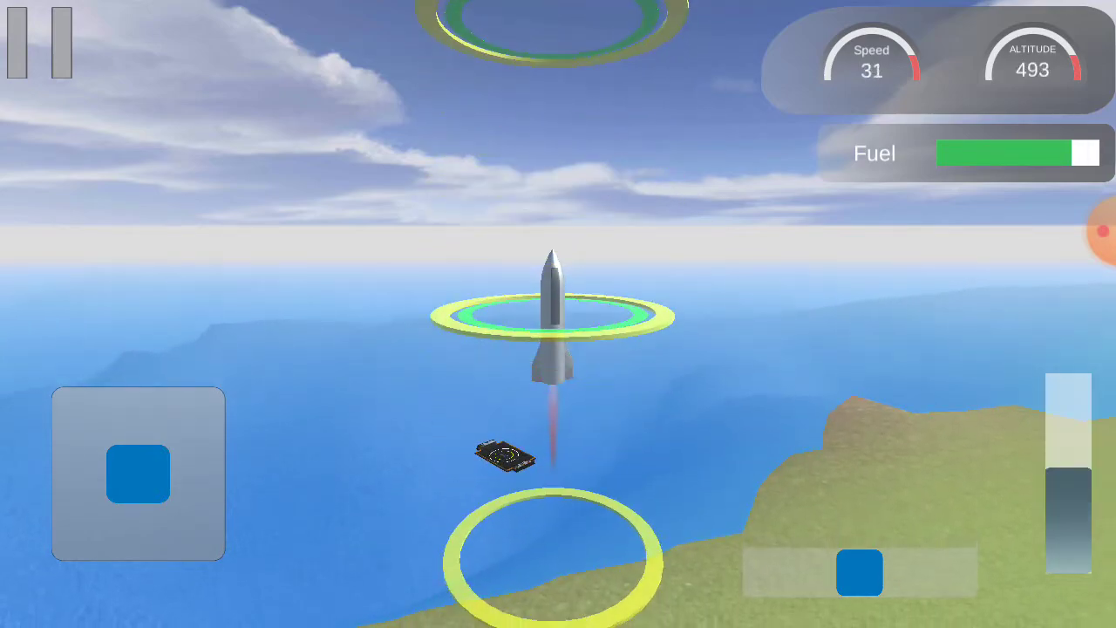
key(shift)
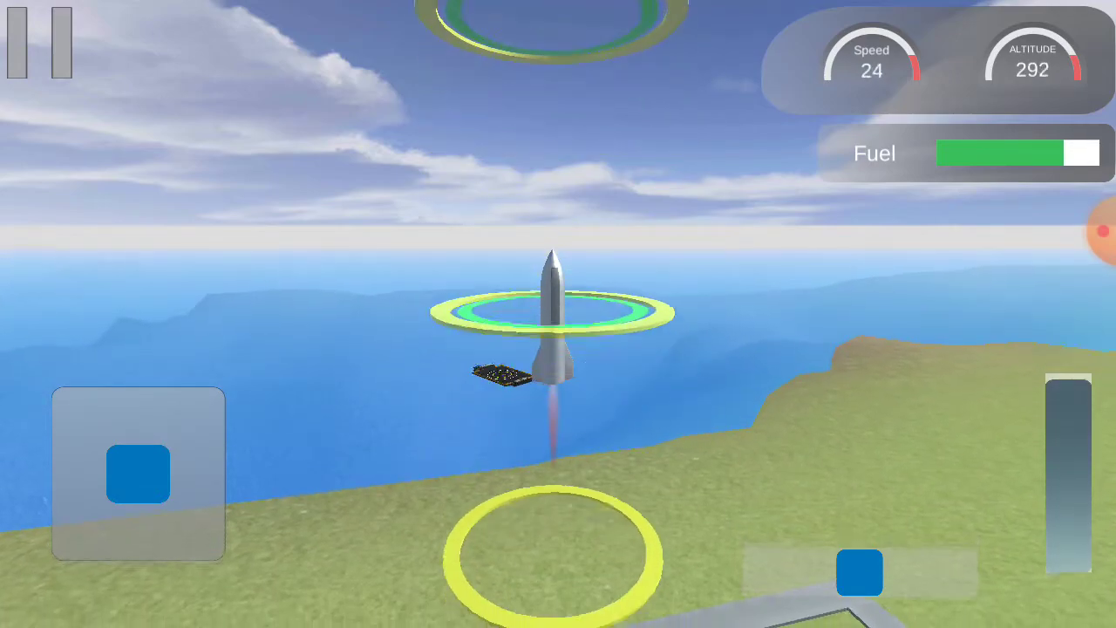
key(ctrl)
key(shift)
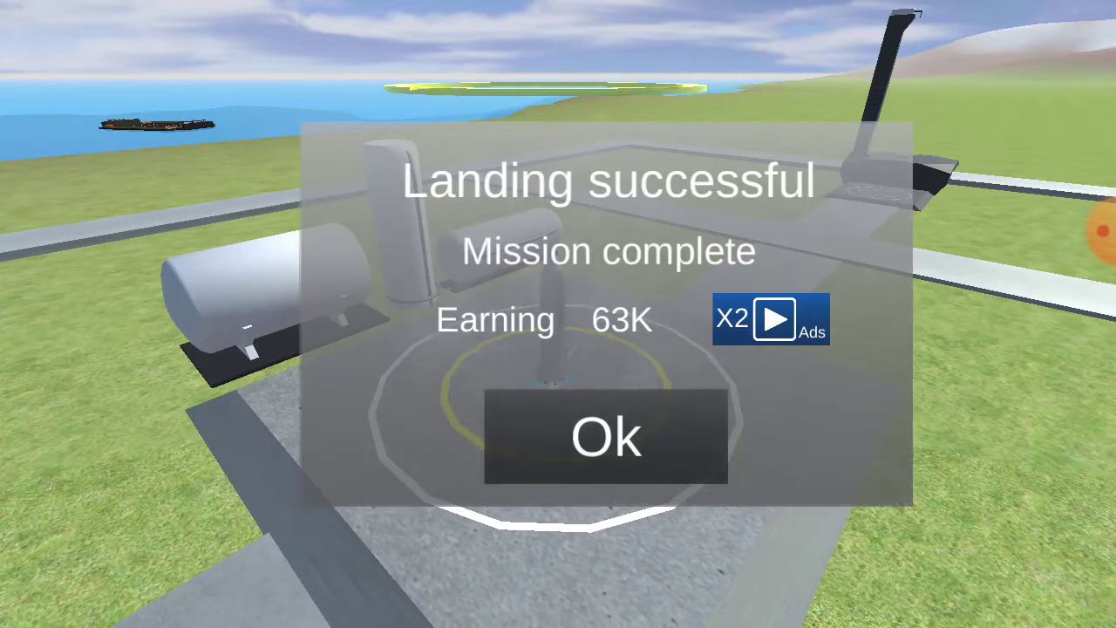
click(606, 436)
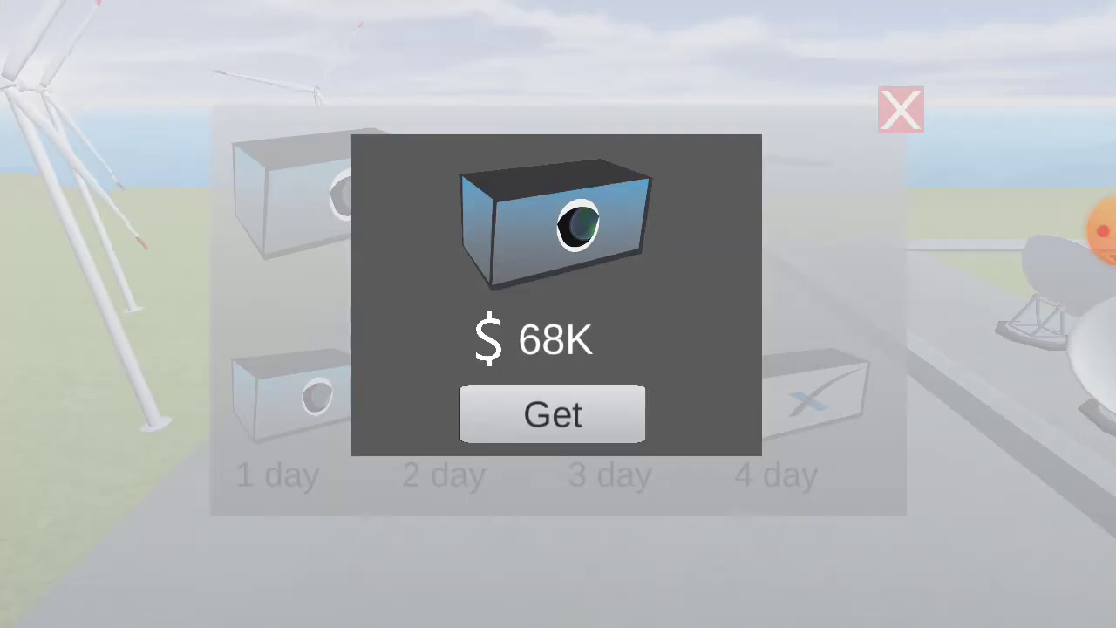
Step: Claim the $68K day-one case reward, bringing funds to $175K, and close the case screens
click(553, 414)
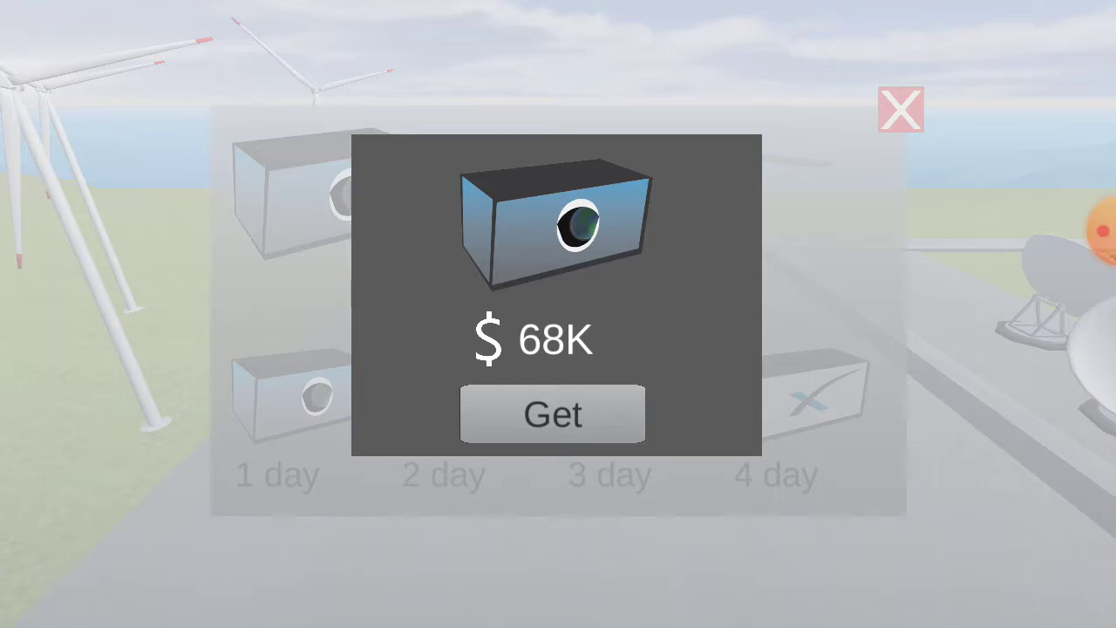
click(553, 414)
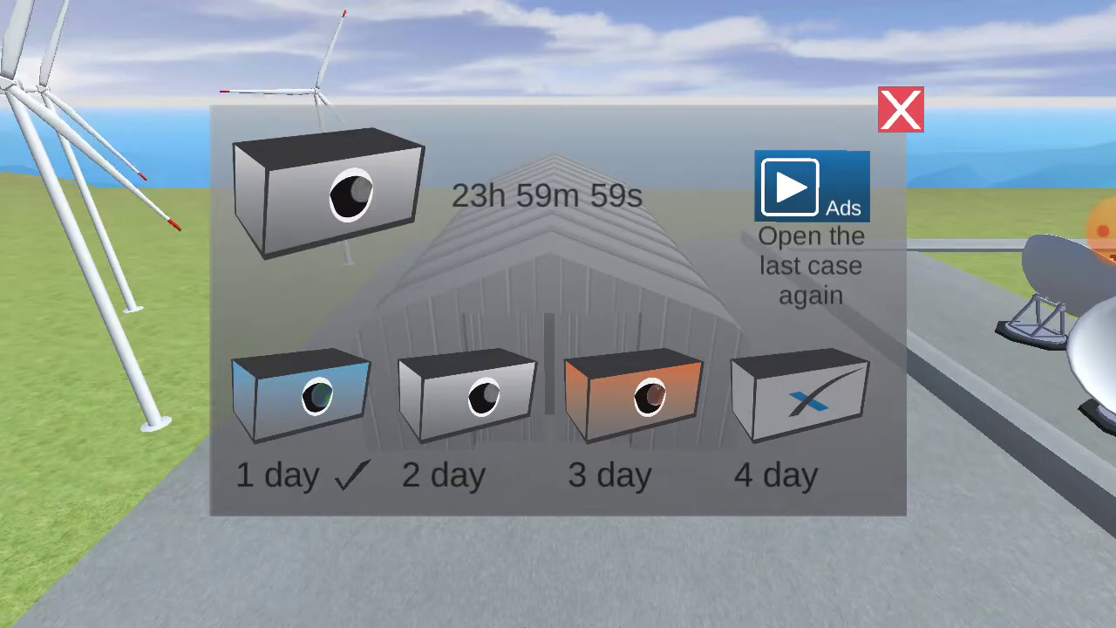
click(900, 109)
click(553, 375)
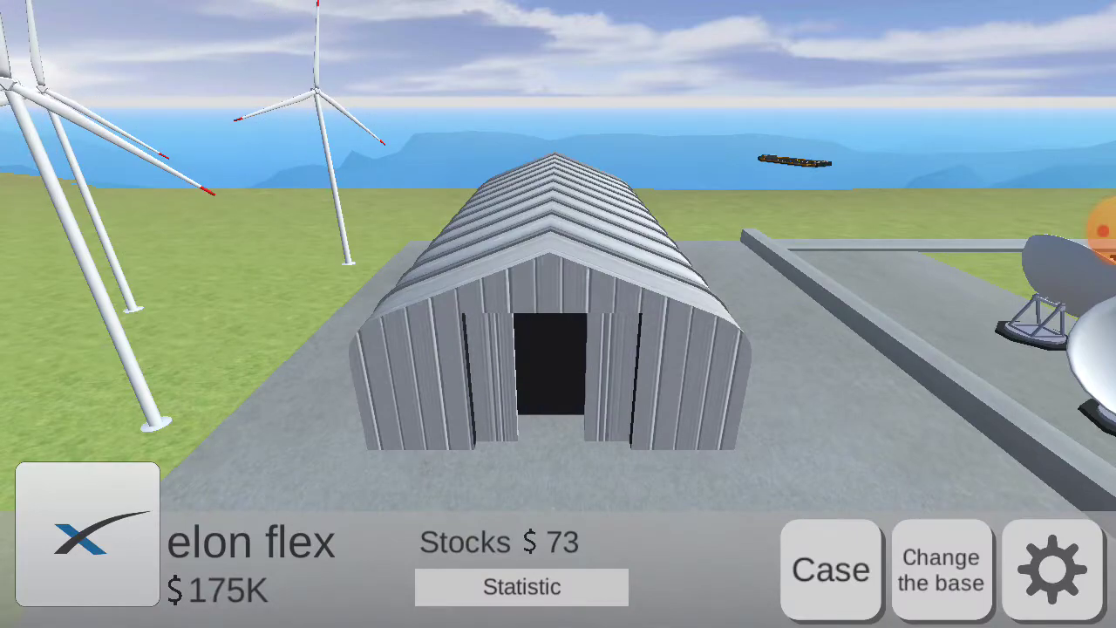
Step: Apply two more wing upgrades, leaving $6K, and bring up the $145K 575 m mission
click(622, 375)
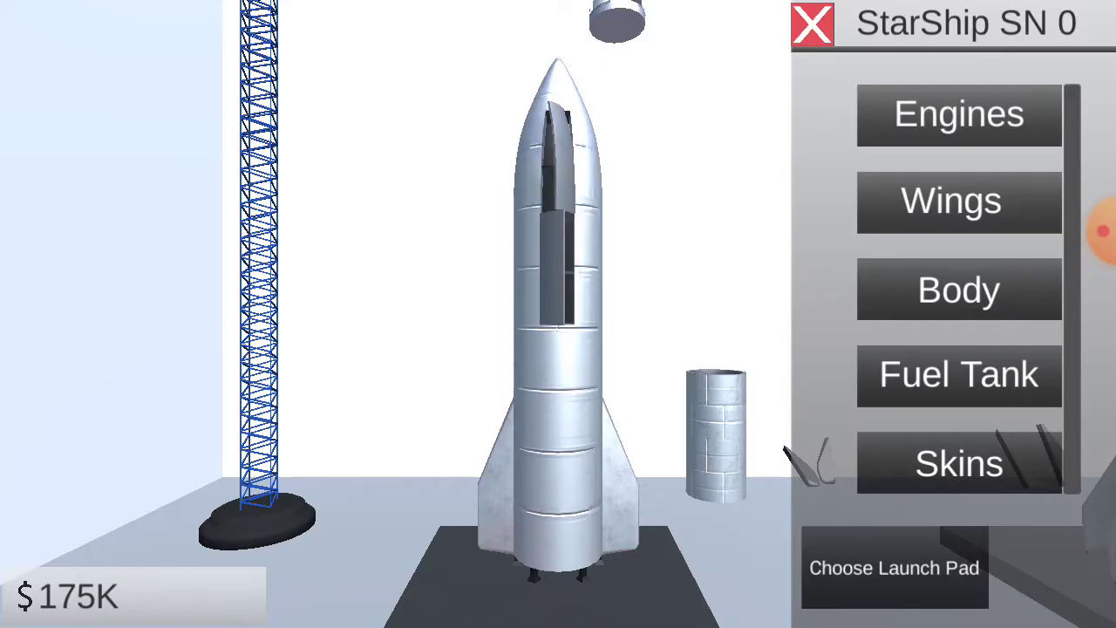
click(959, 200)
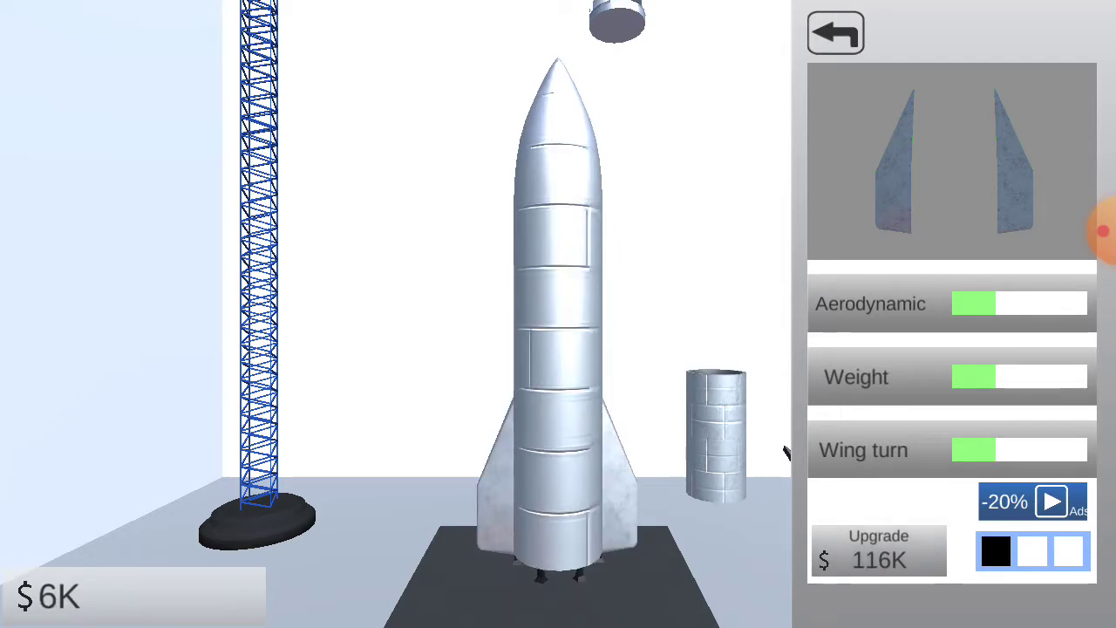
click(836, 33)
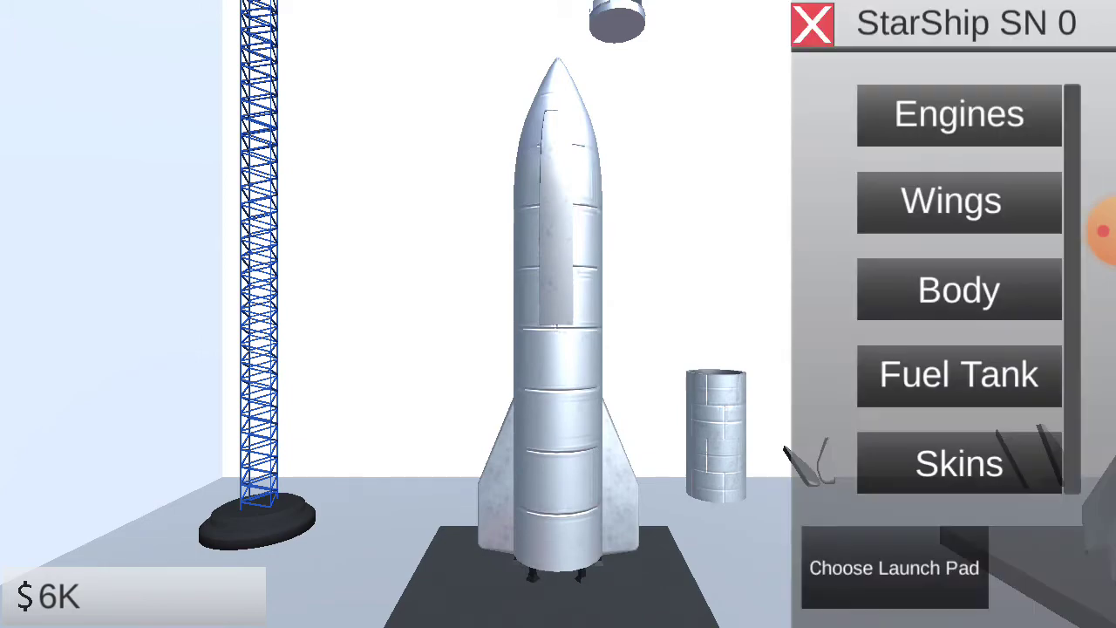
click(895, 568)
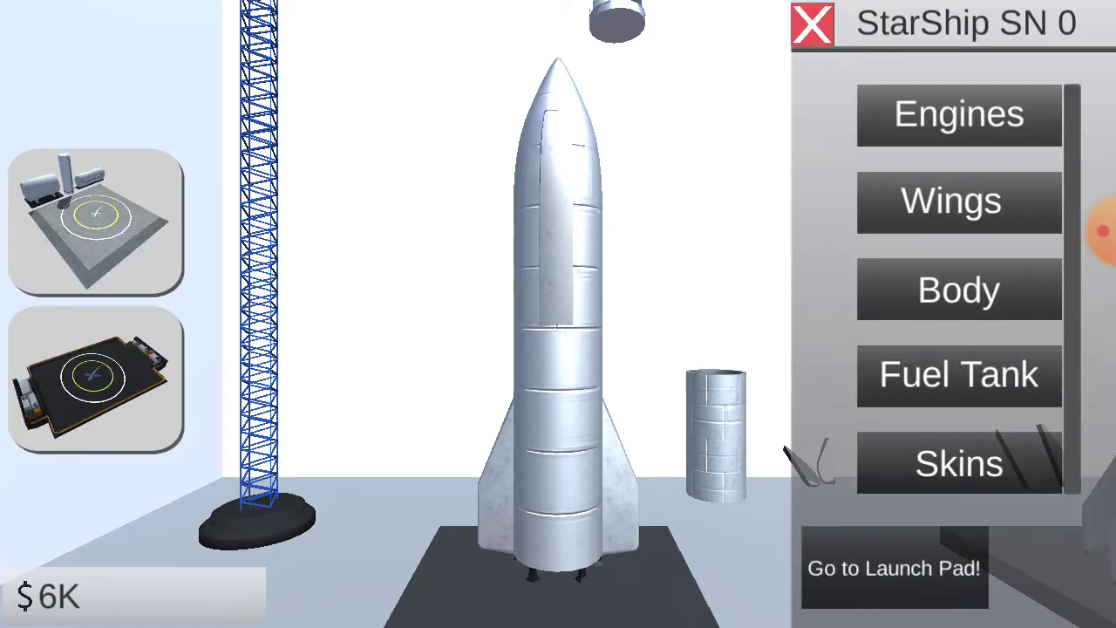
click(96, 384)
Step: Start the 575 m fly-and-return mission and throttle StarShip SN 0 off the pad
click(965, 149)
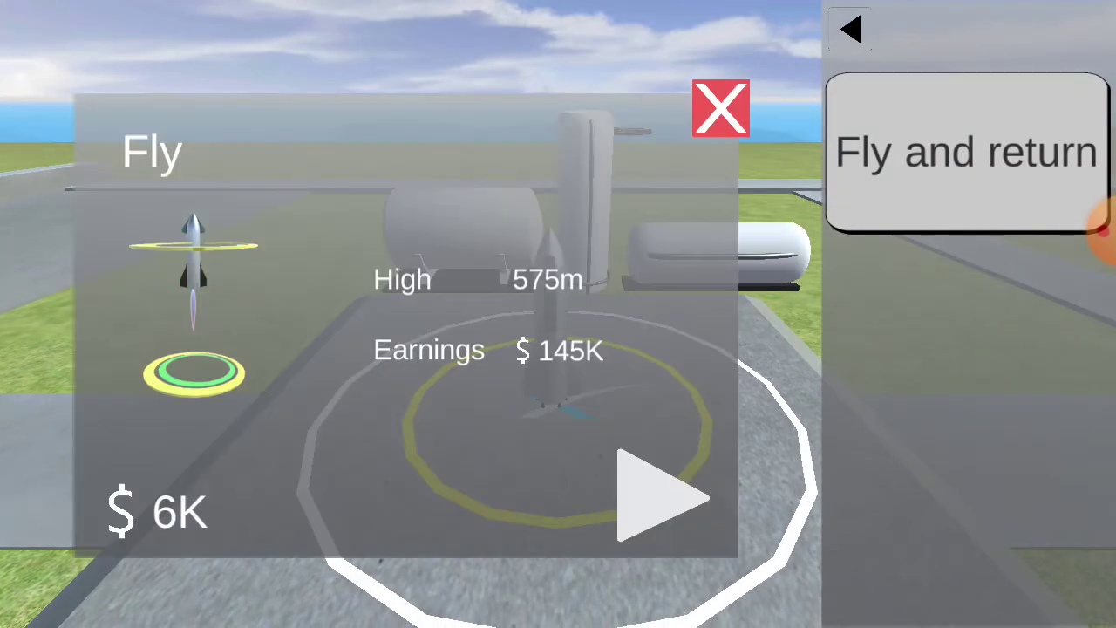
click(655, 491)
drag(1068, 524, 1069, 393)
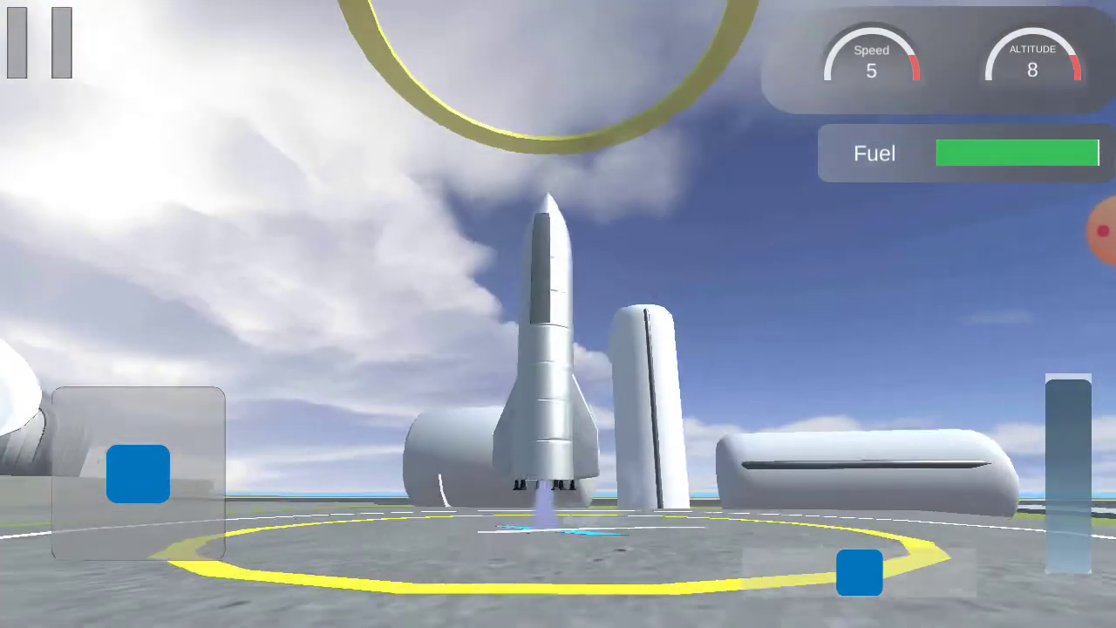